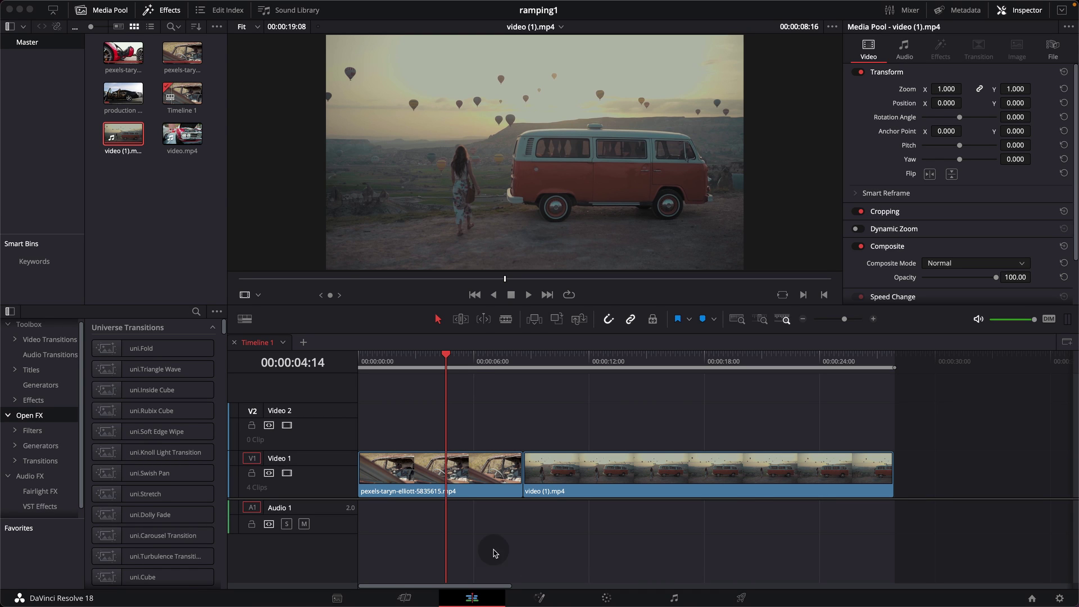
Place the playhead at 00:00:04:08 and show the Retime Controls and Retime Curve for the first clip on Video 1
click(441, 357)
drag(426, 363, 444, 405)
right_click(491, 472)
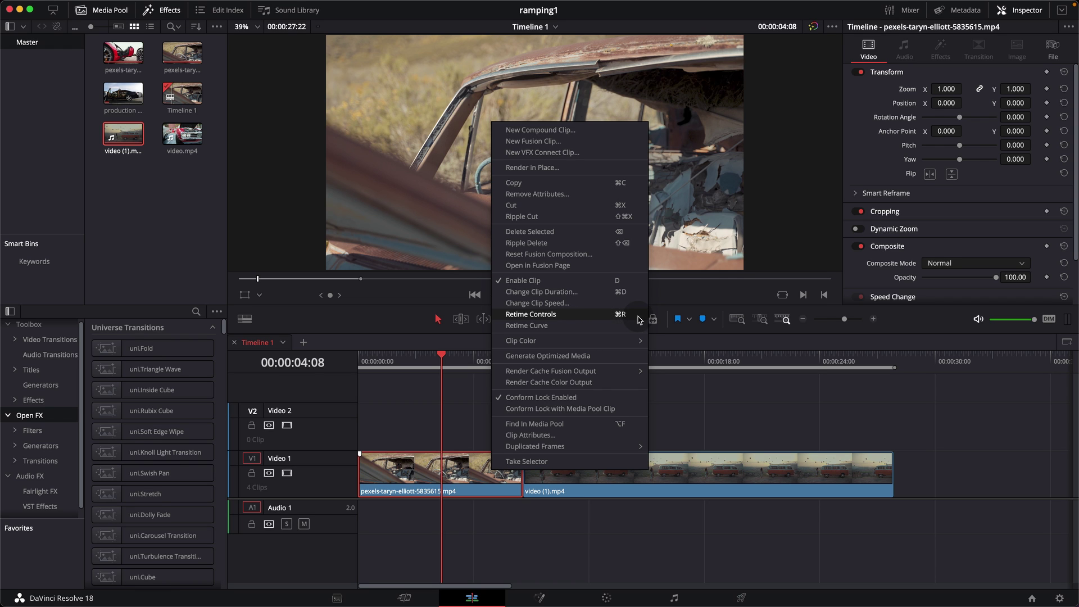
click(550, 320)
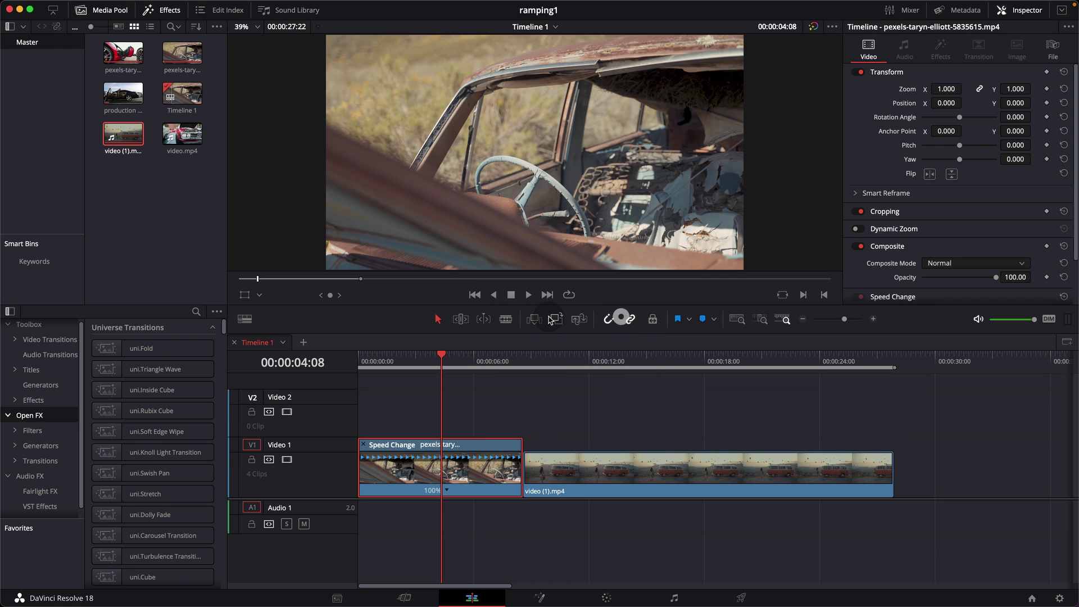
right_click(480, 450)
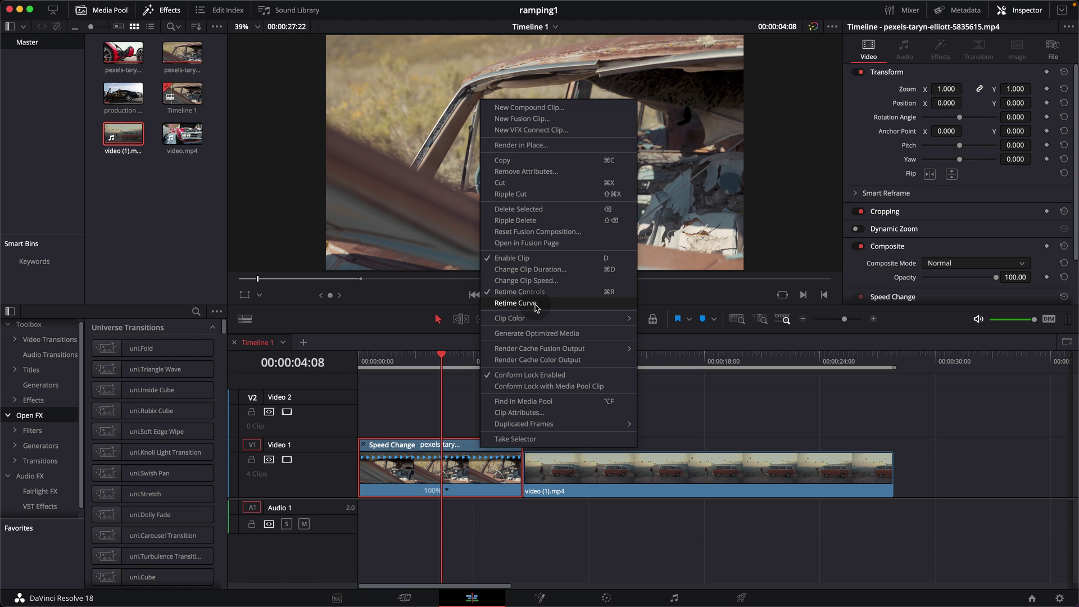
click(537, 308)
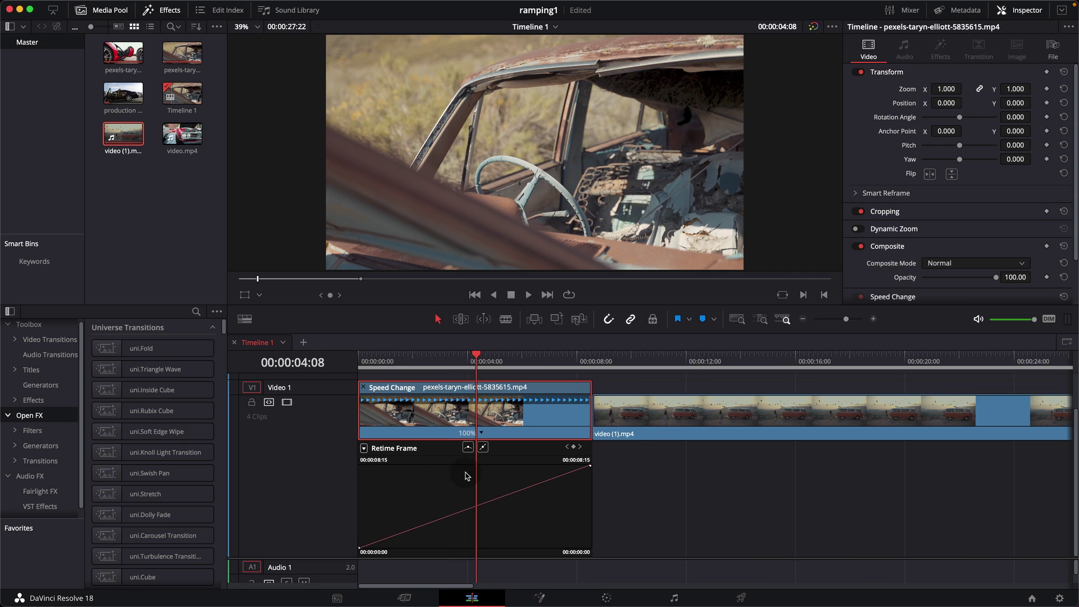
Switch the first clip's curve display from Retime Frame to Retime Speed
click(365, 452)
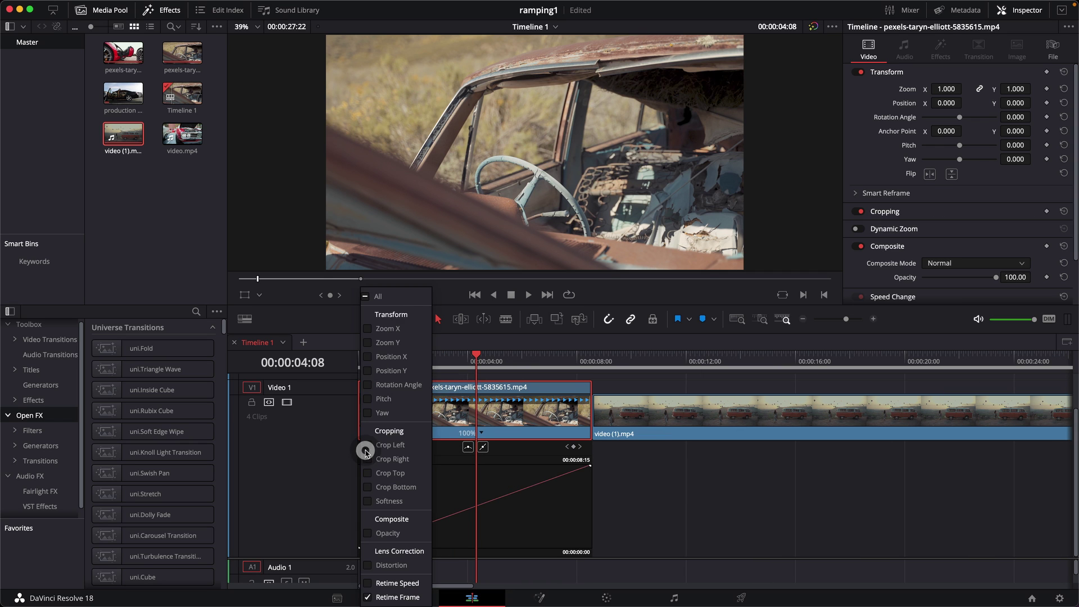
click(369, 599)
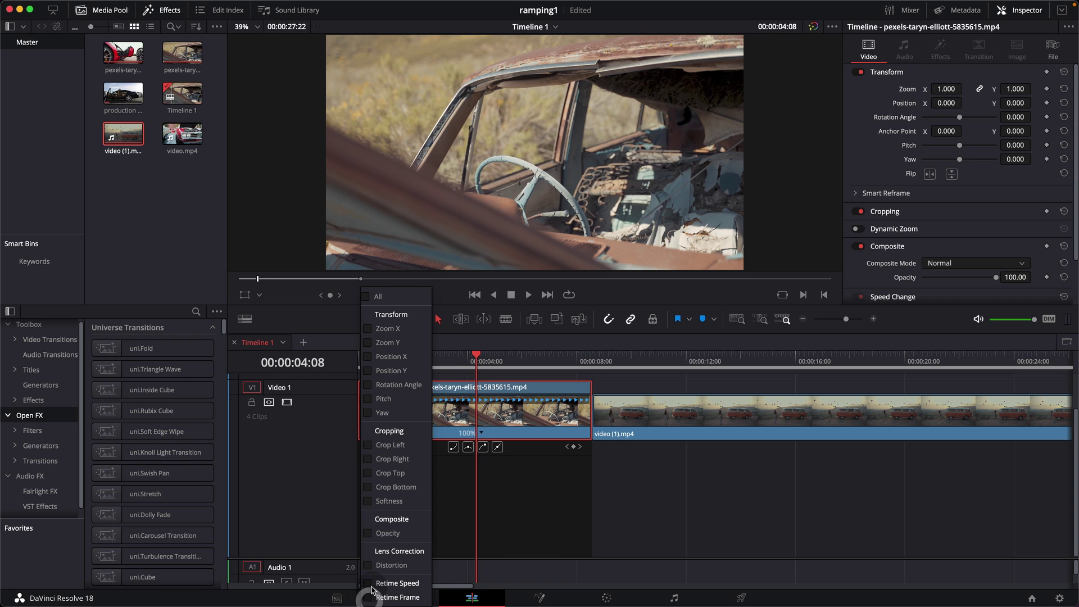
click(370, 585)
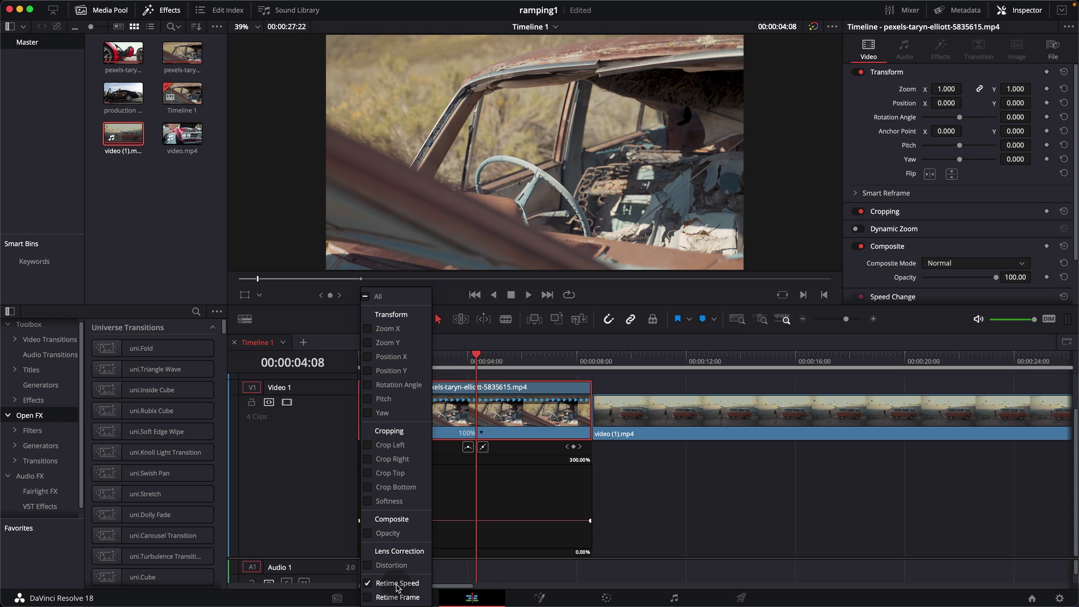
click(523, 548)
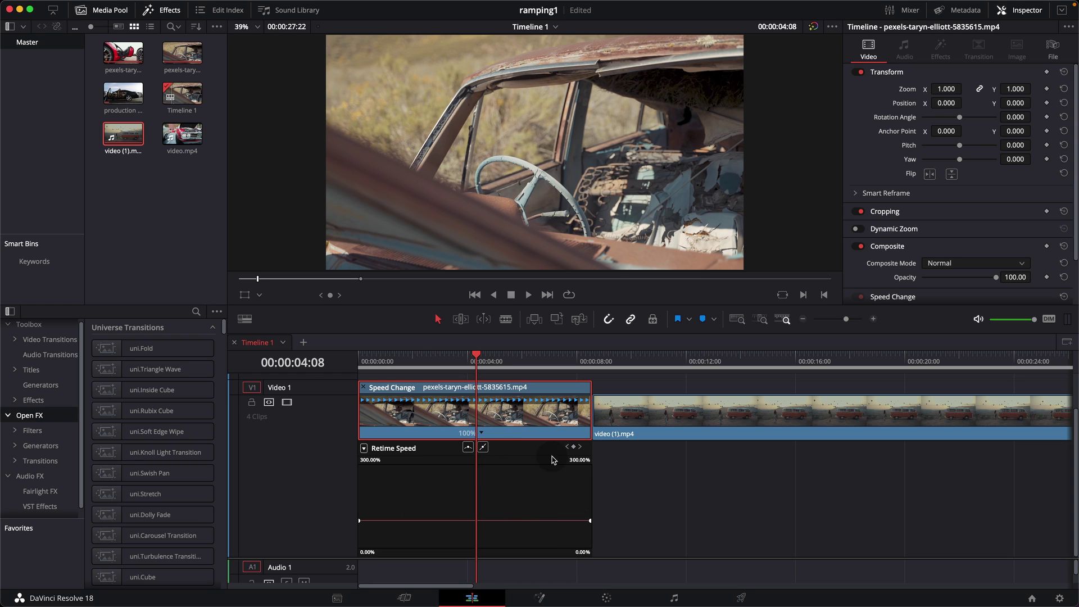
click(481, 433)
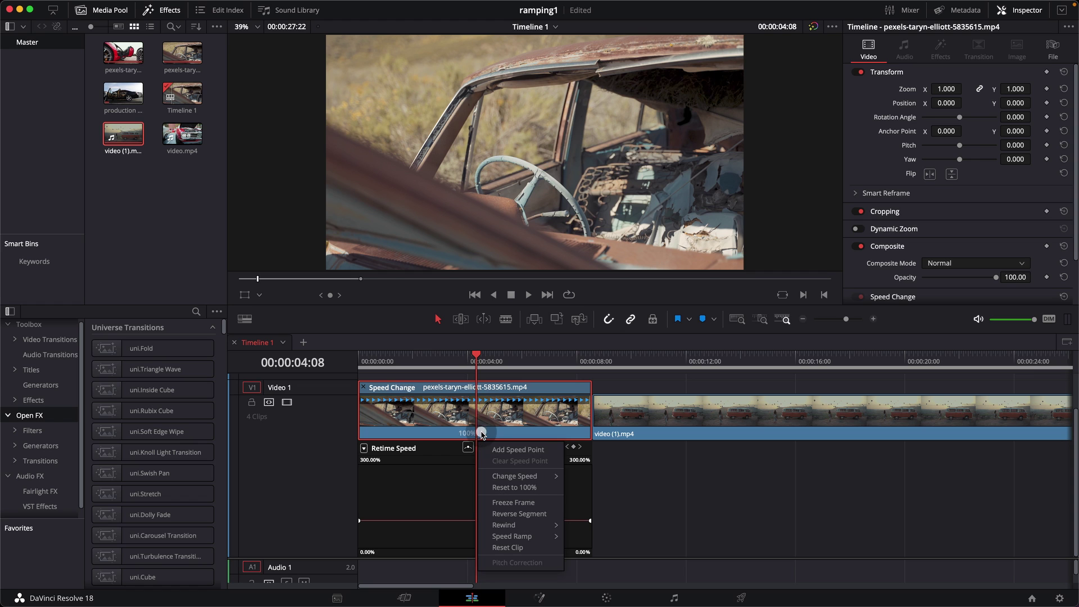
click(504, 450)
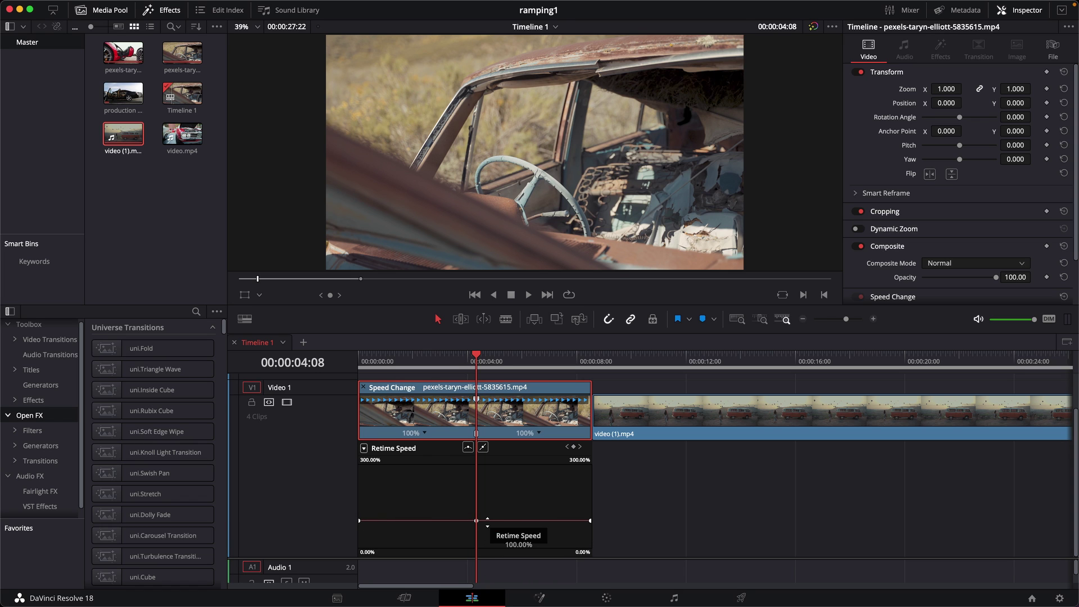
key(super+z)
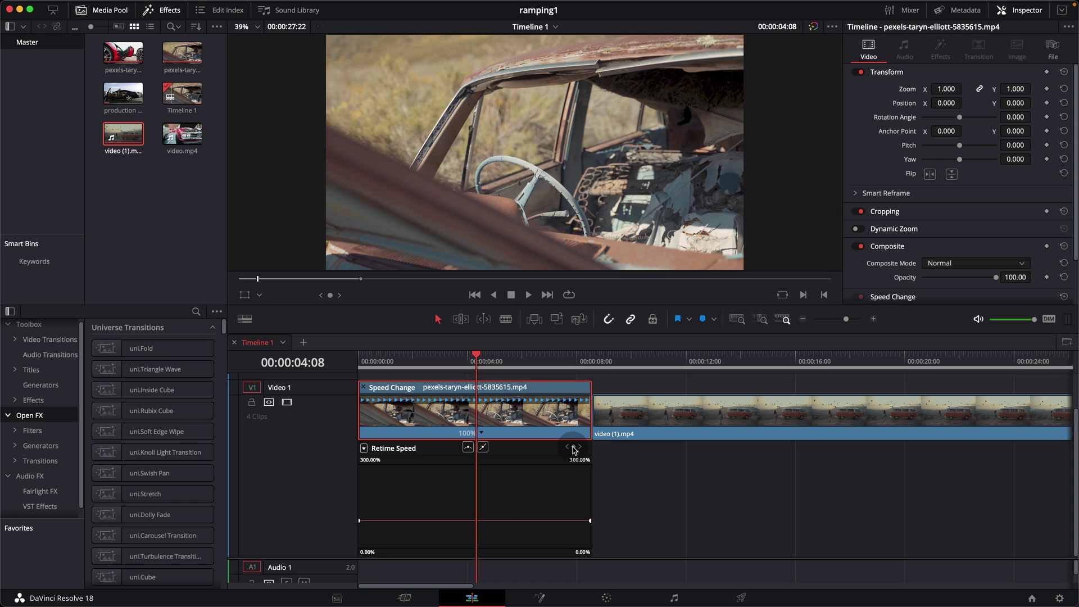
Add a Retime Speed keyframe to the first clip at the playhead
click(573, 448)
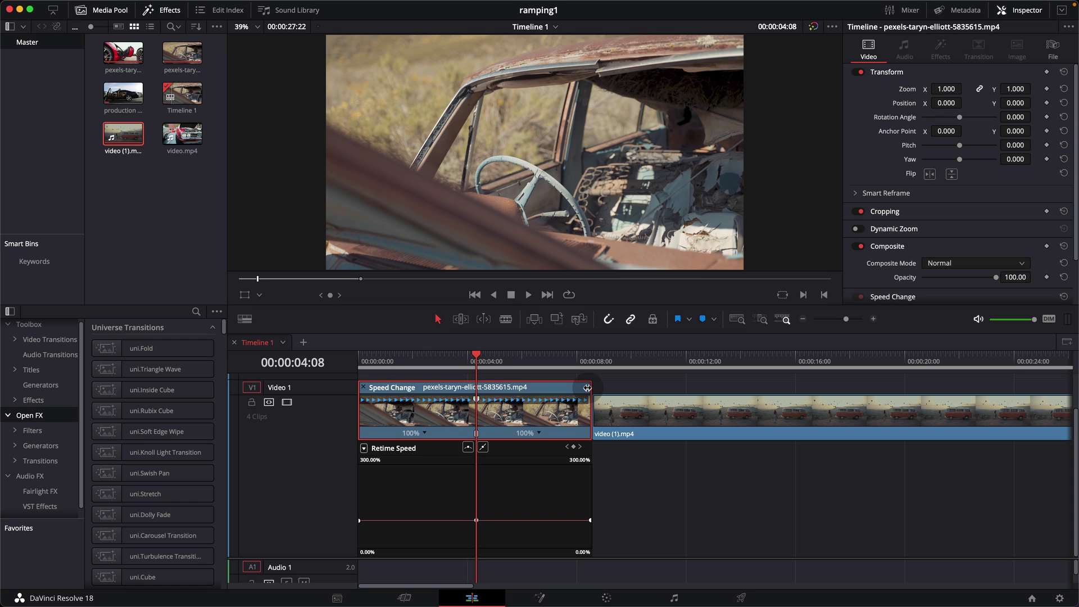
drag(587, 388, 530, 388)
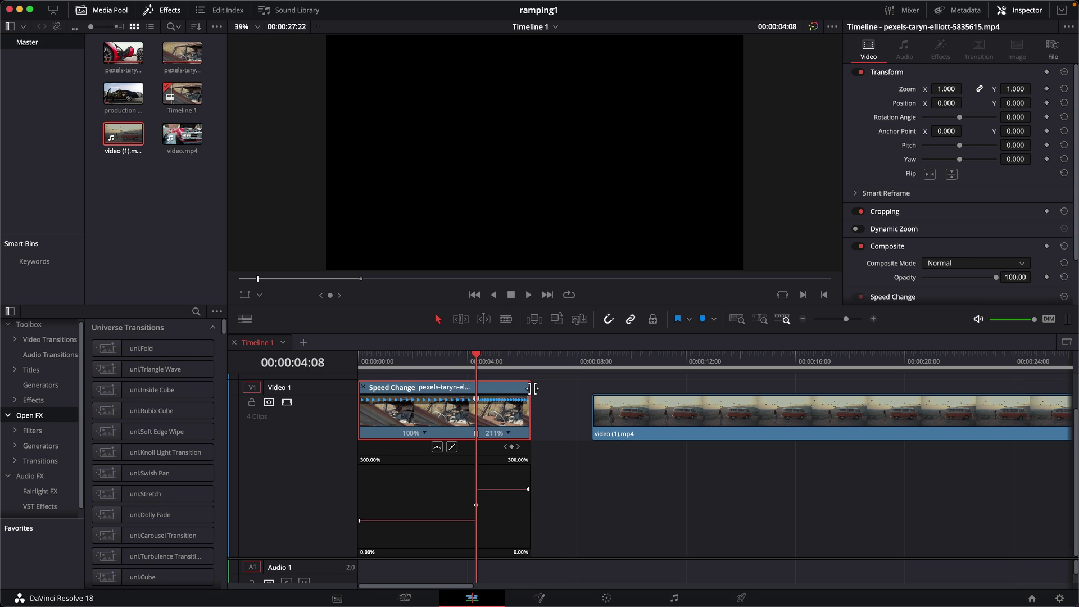
click(509, 433)
click(540, 472)
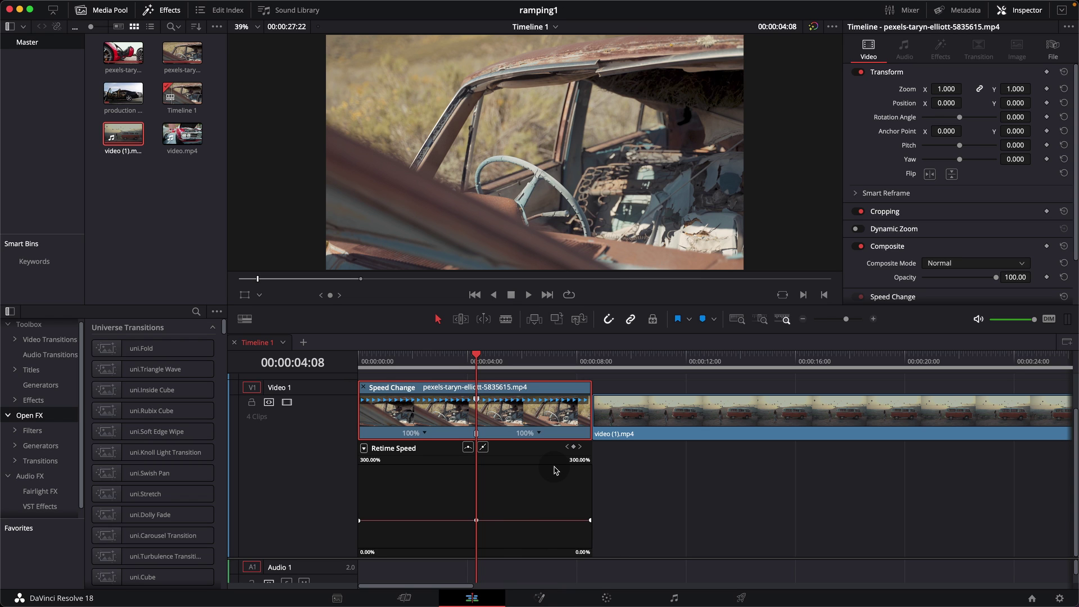
Raise the first clip's Retime Speed line after the keyframe to 300% and further up to about 1370%
drag(549, 519, 535, 220)
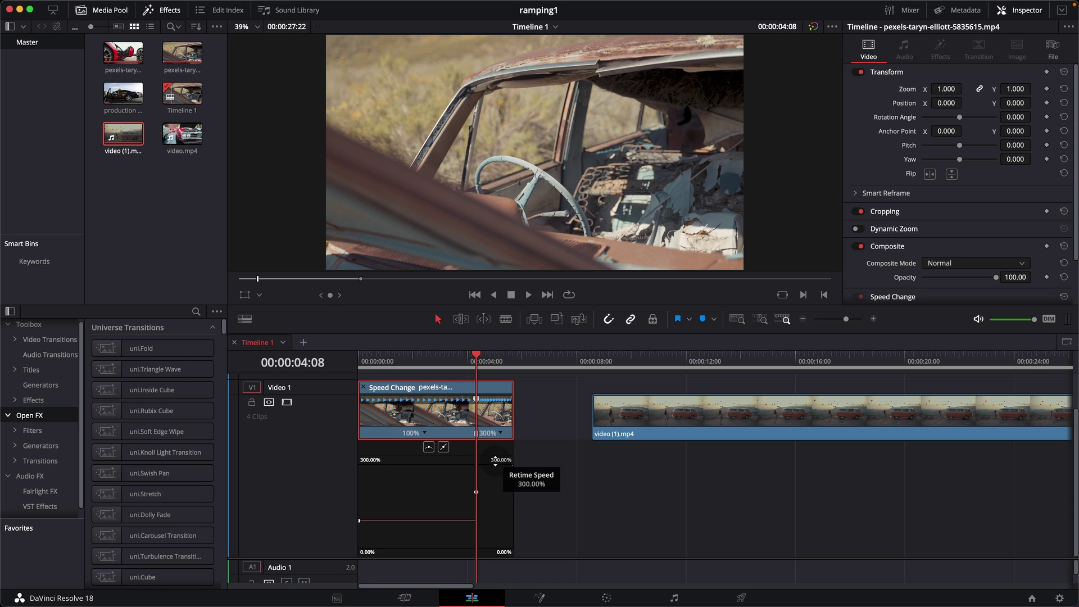
drag(493, 459, 676, 460)
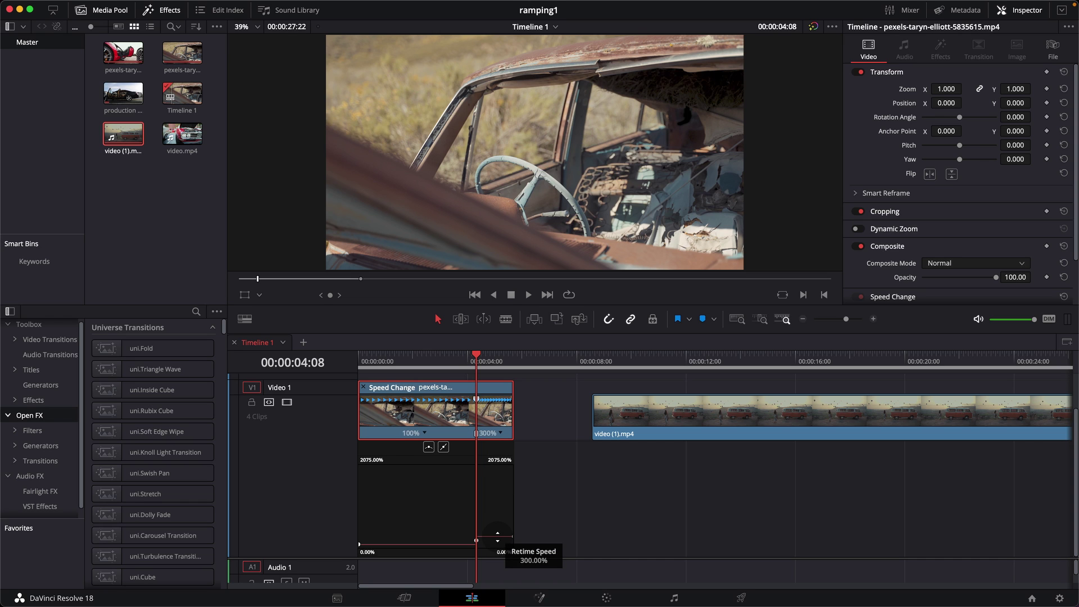
drag(498, 537, 499, 320)
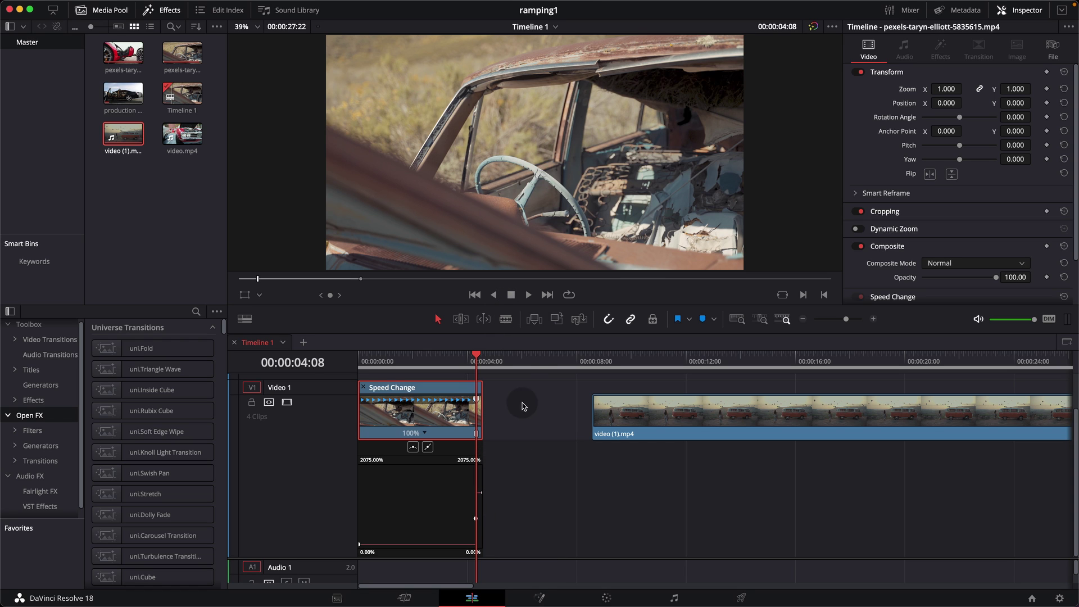
Fine-tune the first clip's Retime Speed after the keyframe to about 1430%
scroll(462, 517, up, 3)
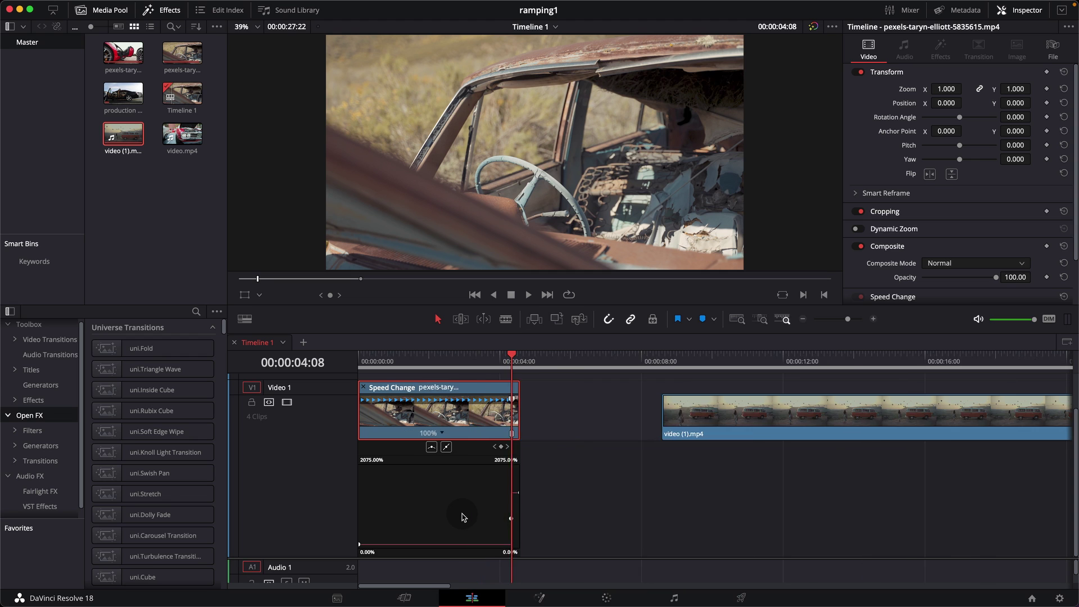
scroll(464, 513, up, 1)
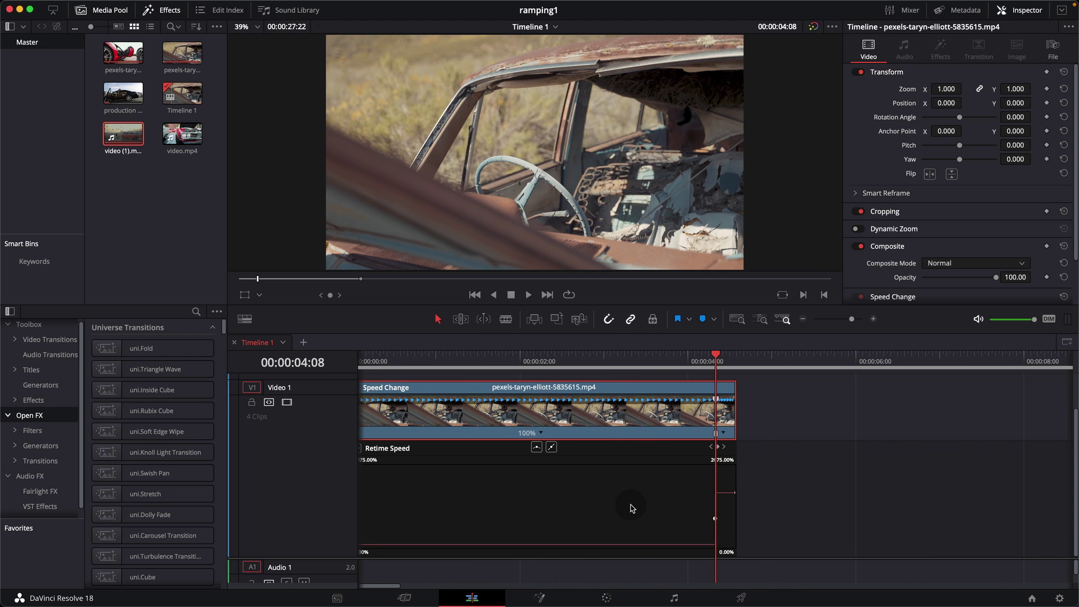
scroll(711, 505, up, 1)
scroll(712, 502, up, 1)
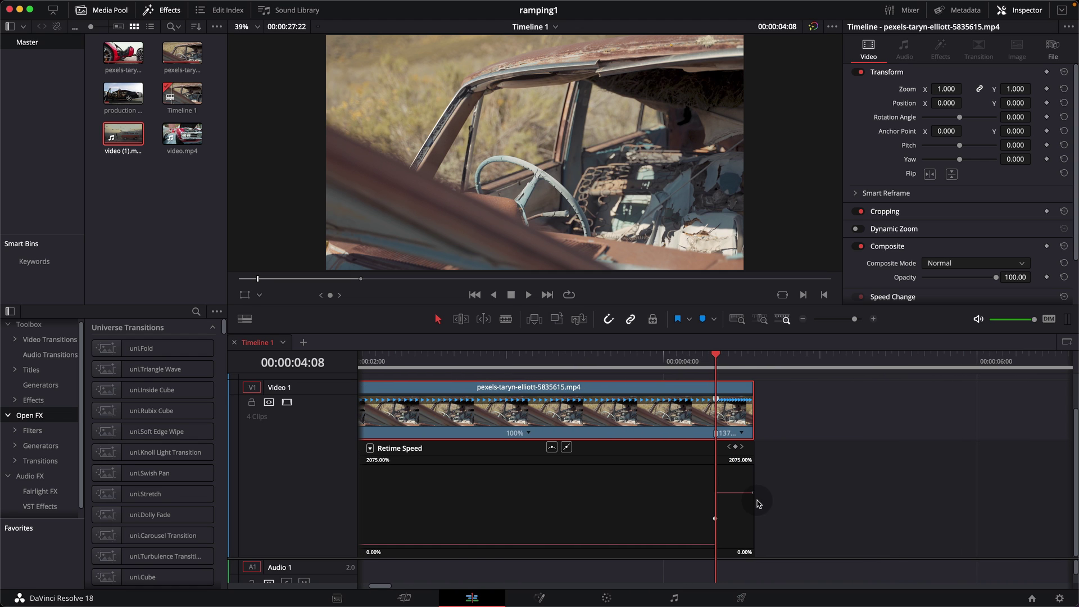
mouse_move(737, 492)
drag(736, 493, 737, 490)
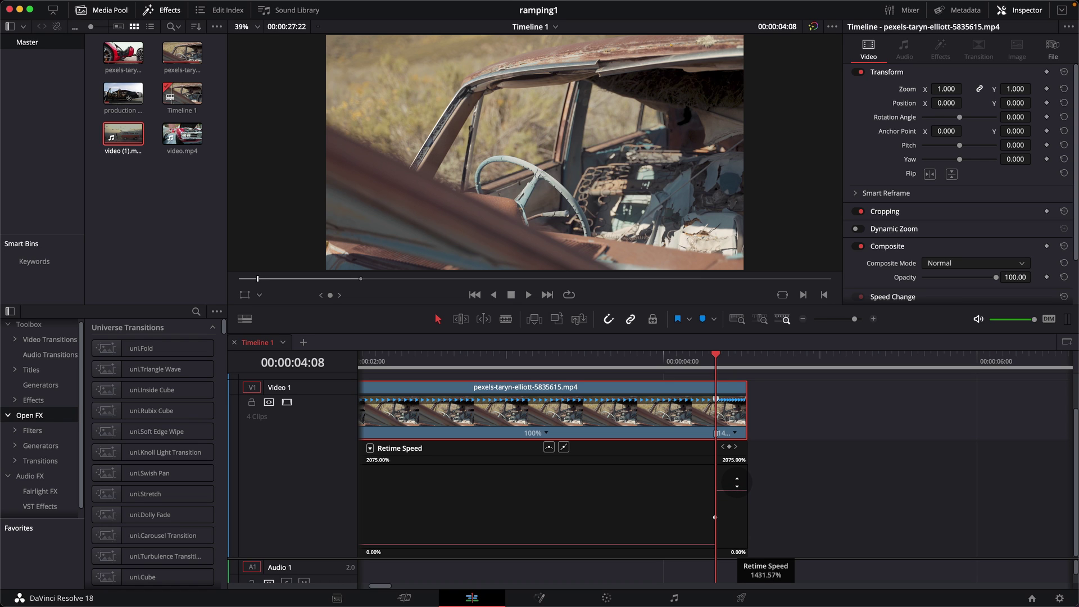
drag(736, 476, 736, 475)
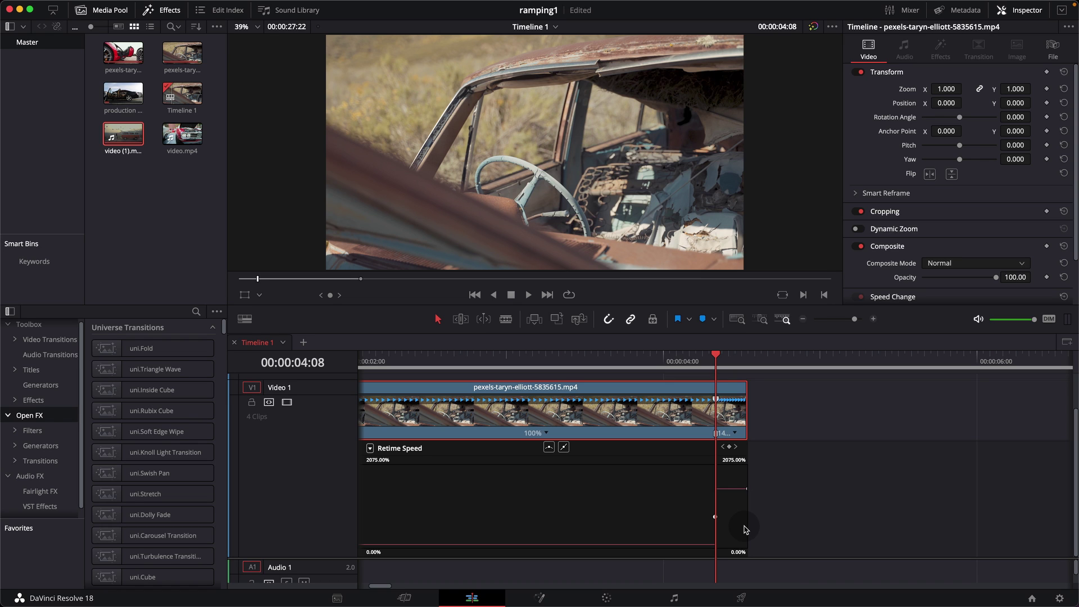
Scrub the fast section to 00:00:04:10, smooth the speed keyframe into a Bezier curve and adjust its handle
drag(716, 360, 746, 363)
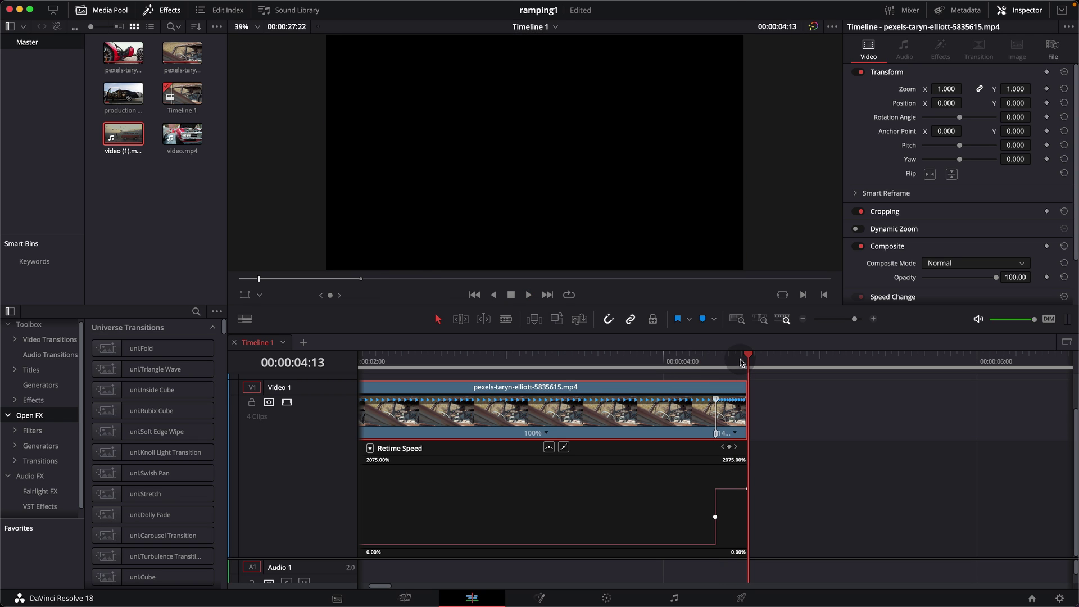
mouse_move(729, 359)
mouse_down()
mouse_move(657, 368)
mouse_move(729, 378)
mouse_up()
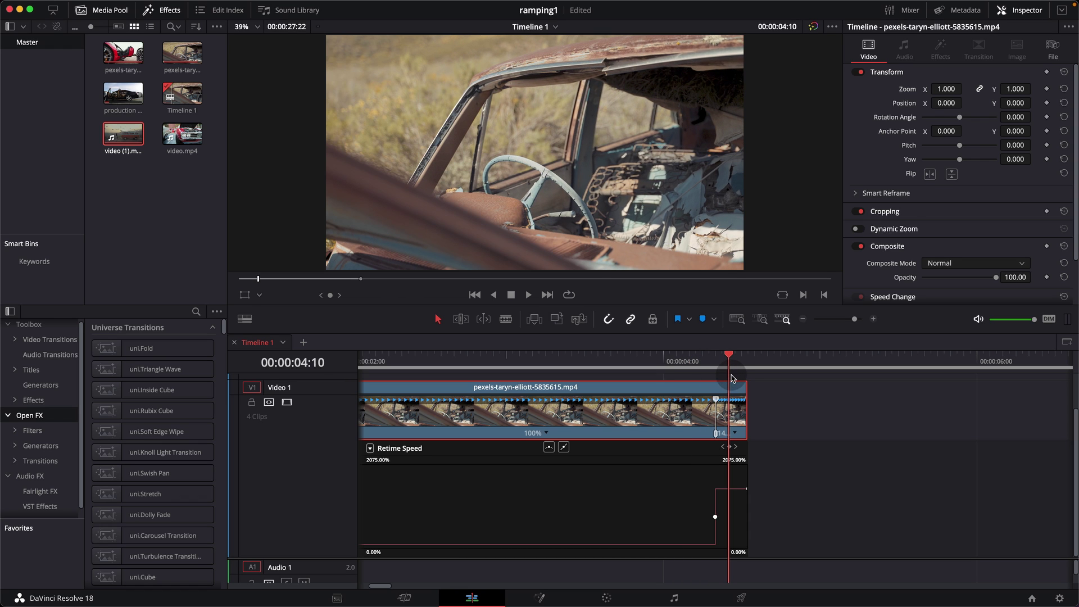
click(731, 533)
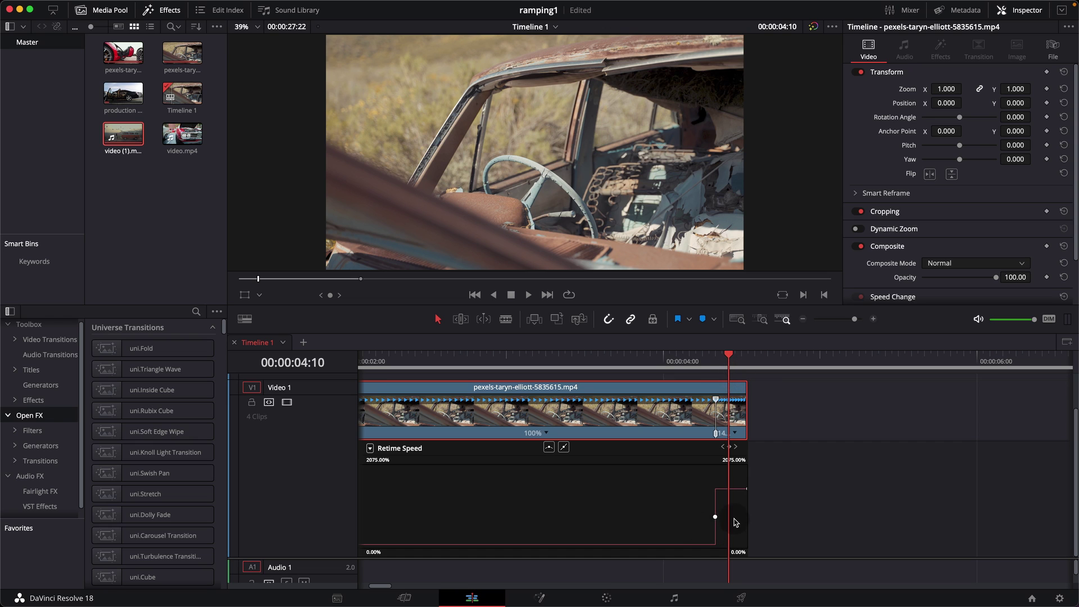
click(714, 516)
click(715, 517)
click(550, 450)
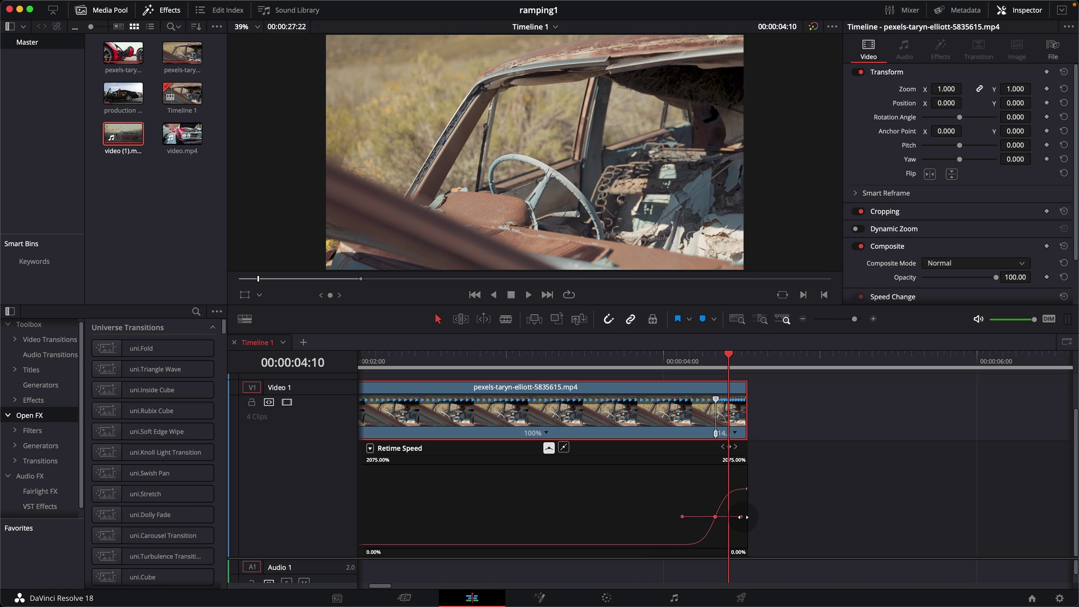
drag(729, 515, 741, 515)
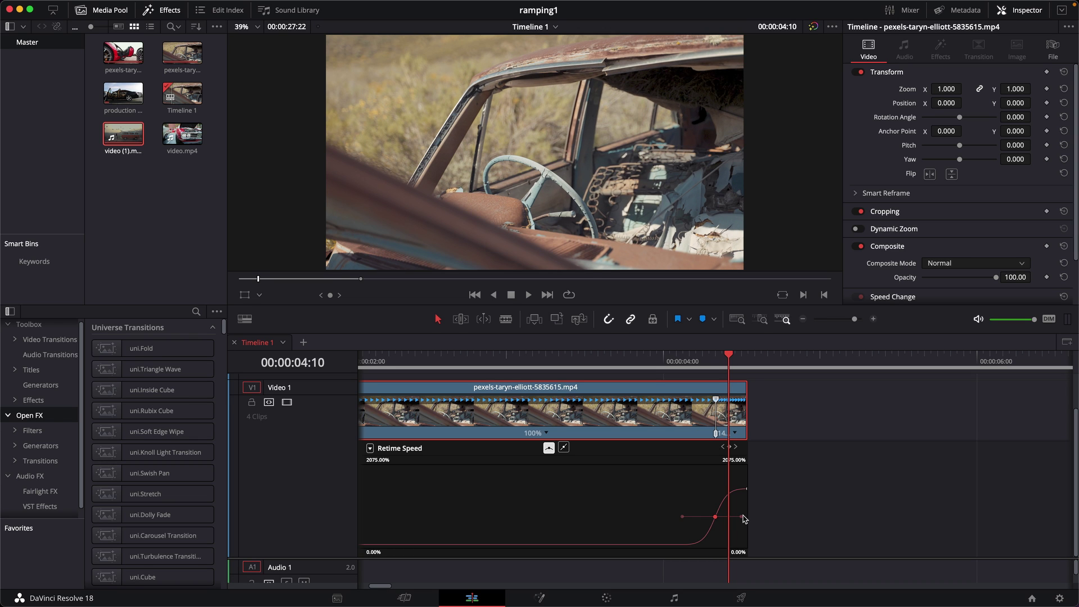
click(816, 506)
Move video (1).mp4 earlier on Video 1, leaving a small gap after the first clip, and place the playhead at 00:00:08:00
scroll(816, 506, down, 5)
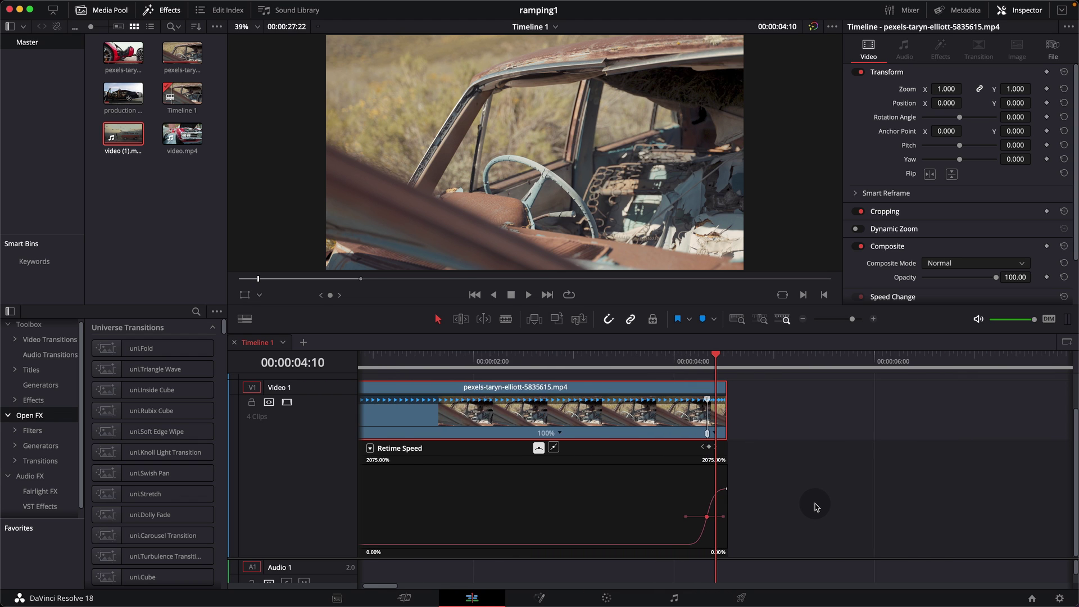
drag(987, 418, 780, 416)
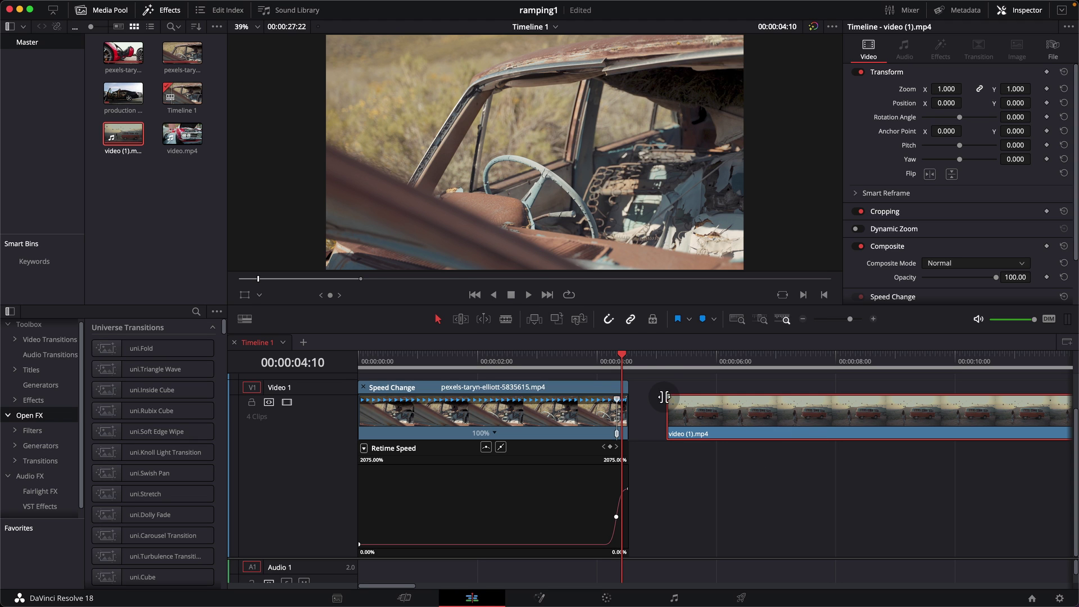
click(620, 357)
drag(620, 357, 835, 395)
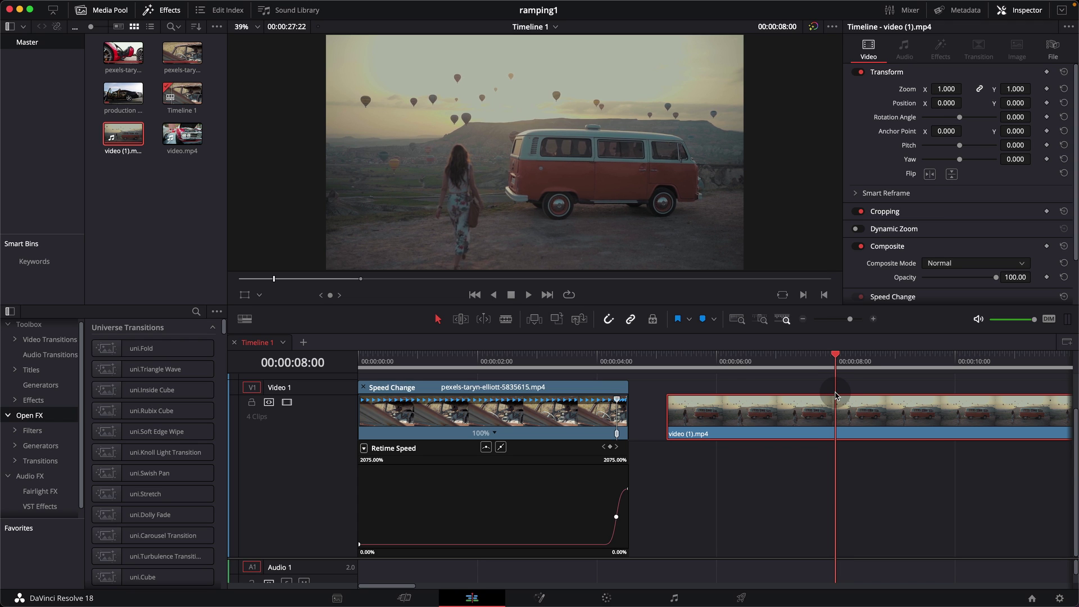
Show the Retime Controls and Retime Curve for the video (1).mp4 clip
right_click(853, 421)
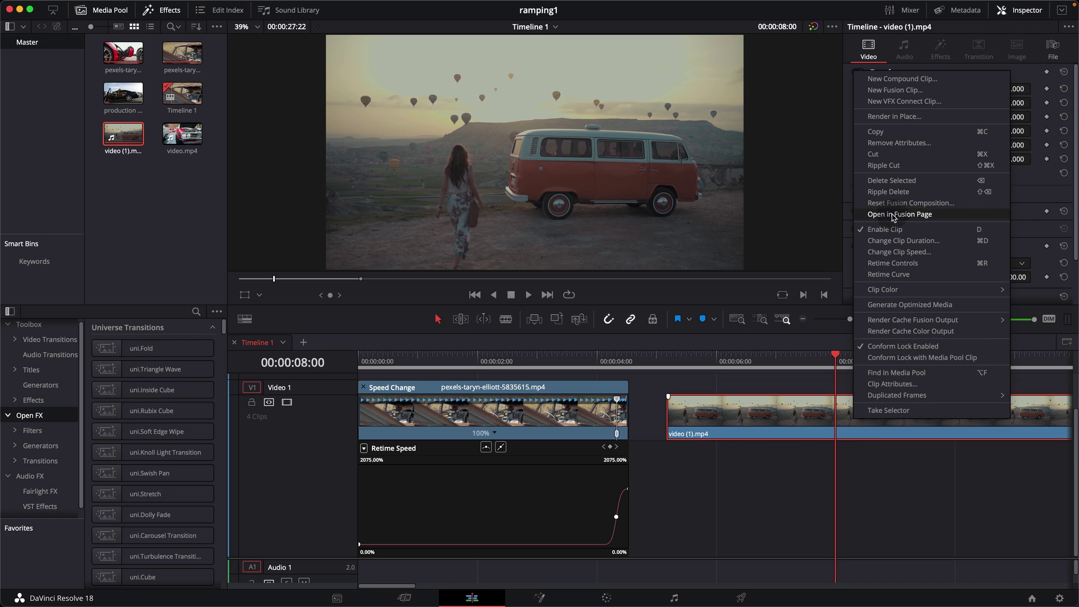
click(897, 268)
right_click(877, 414)
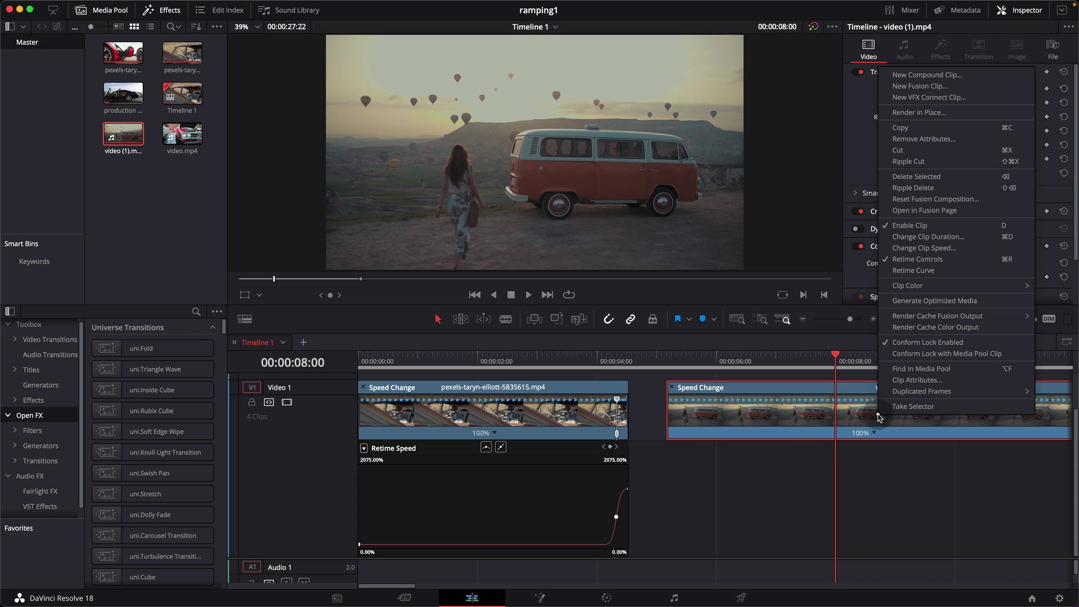
click(914, 271)
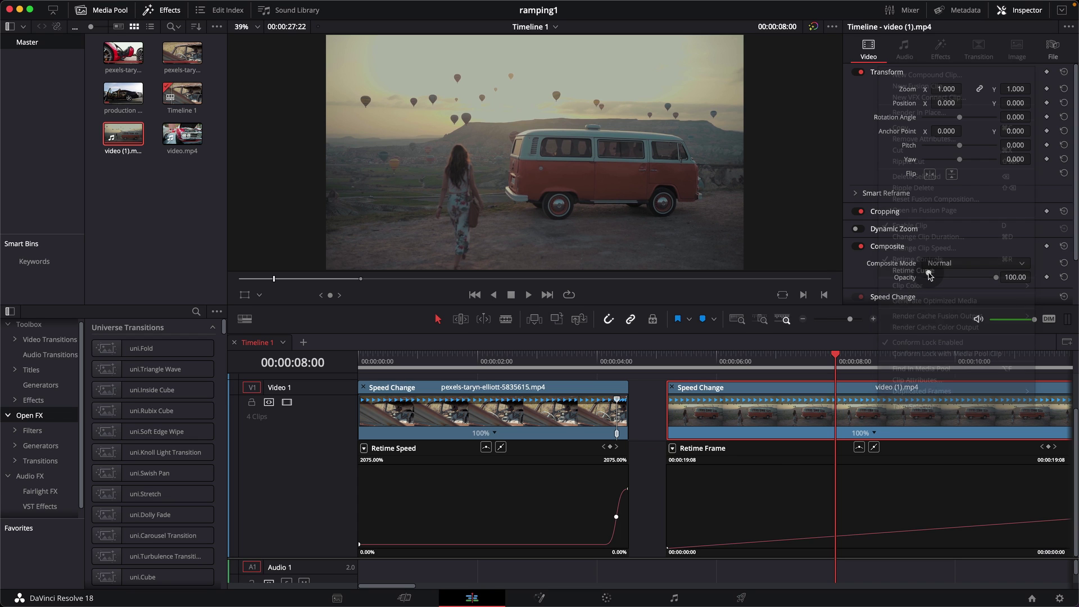
Switch the video (1).mp4 curve from Retime Frame to Retime Speed and extend its vertical range to 1870%
click(672, 448)
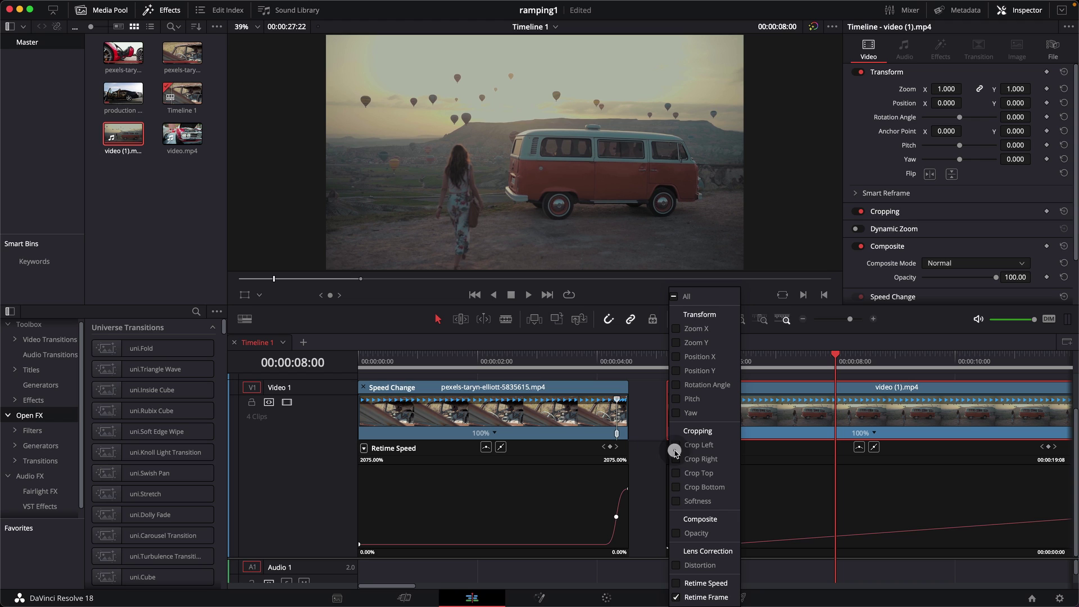
click(677, 597)
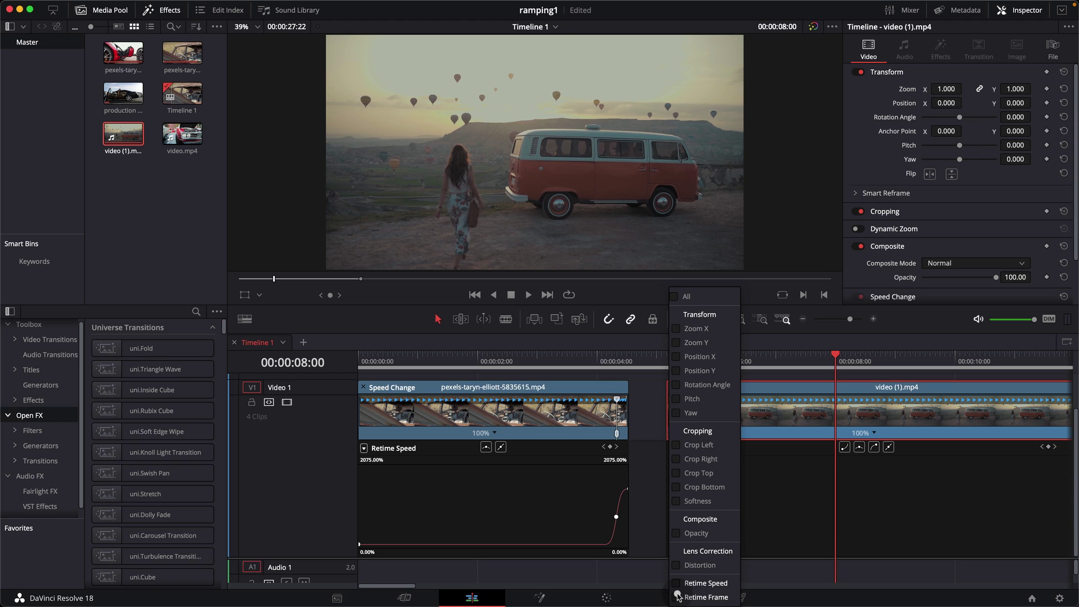
click(680, 583)
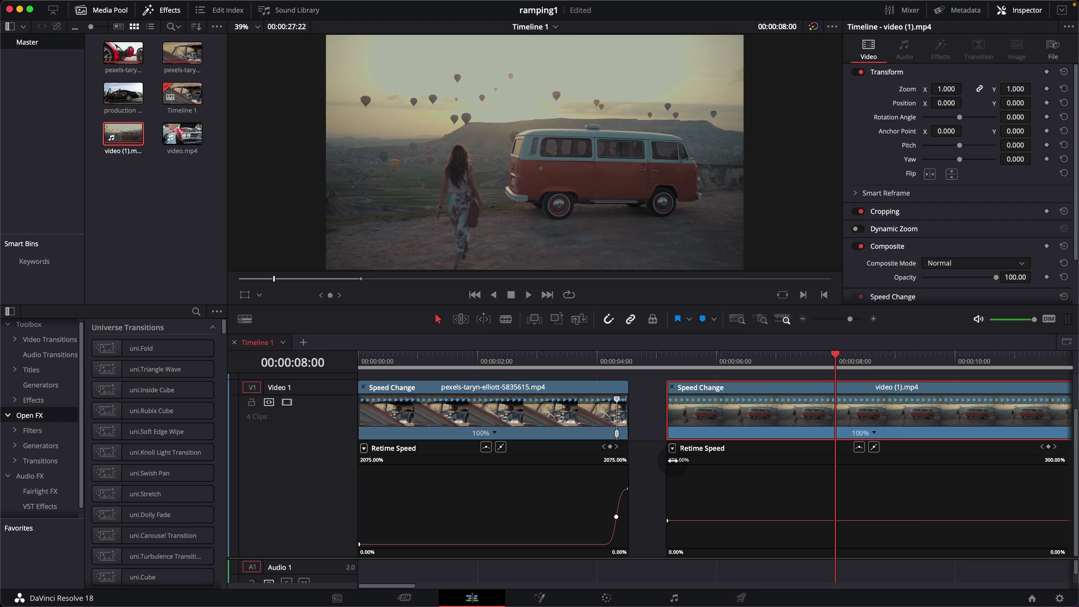
drag(673, 460, 848, 455)
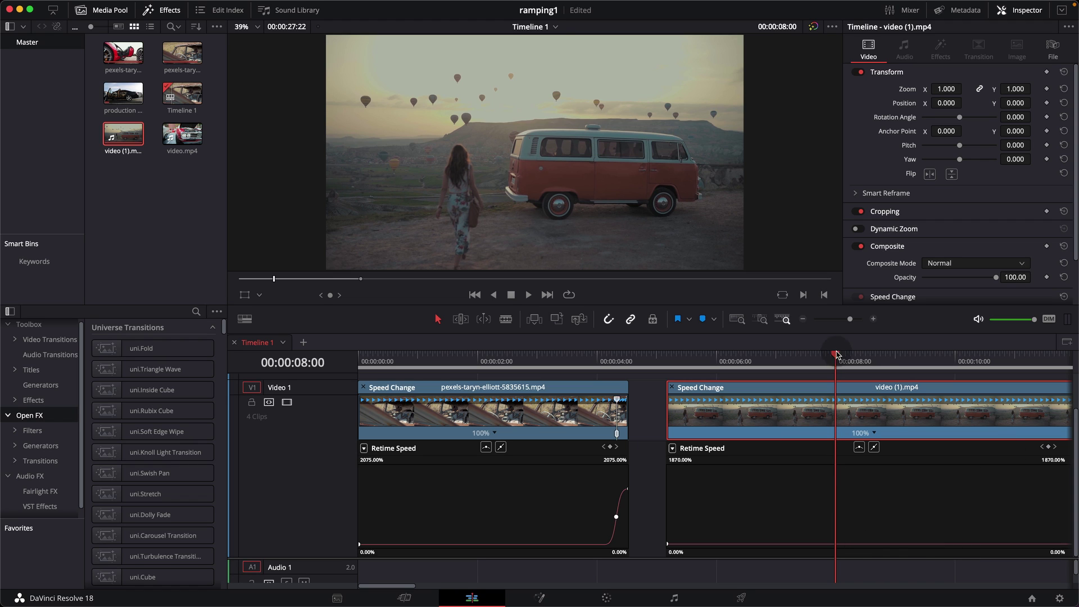
Add a Retime Speed keyframe at 00:00:08:00 on video (1).mp4 and raise the speed before it well above 1000%
click(1048, 448)
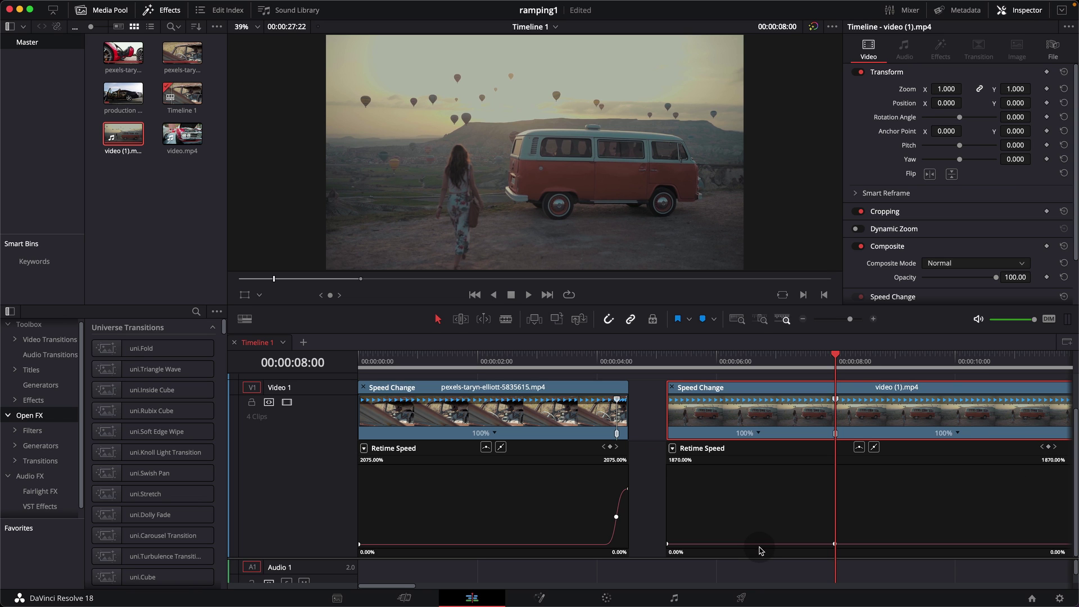
drag(760, 542, 731, 343)
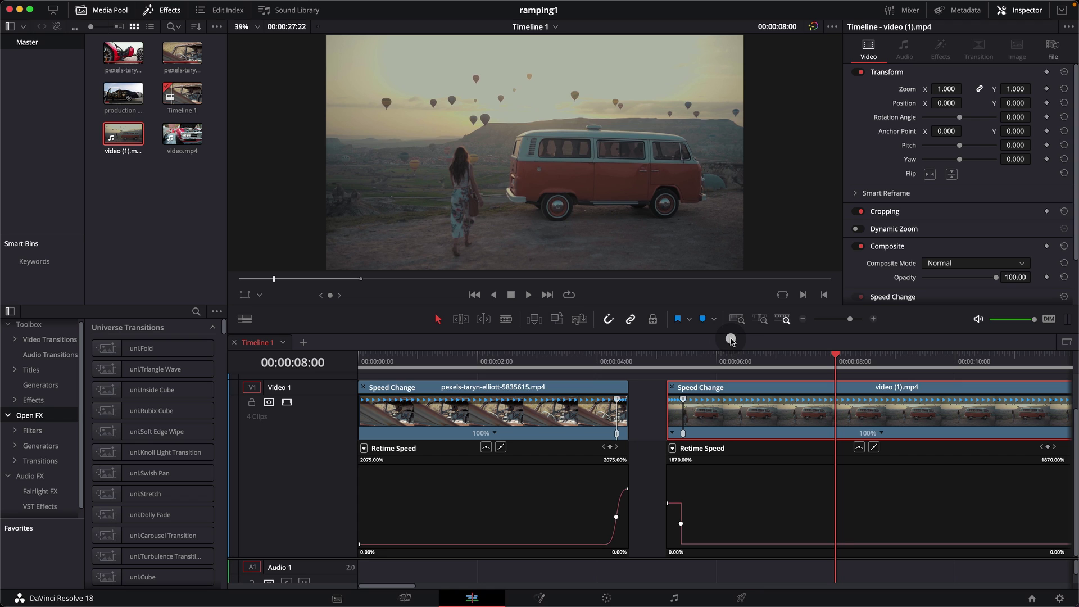
mouse_move(678, 505)
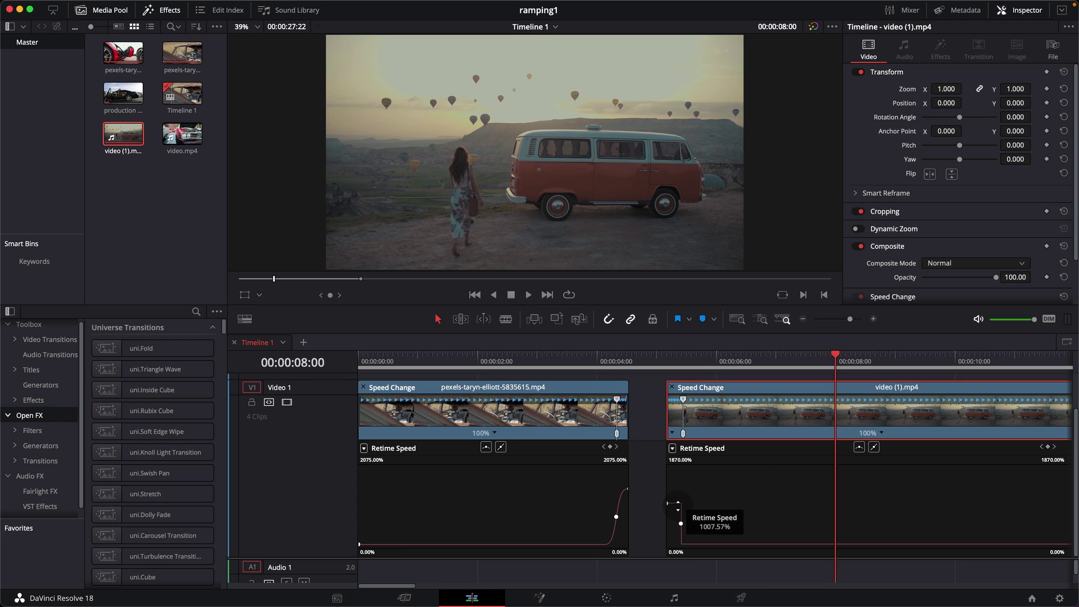
drag(678, 506, 677, 456)
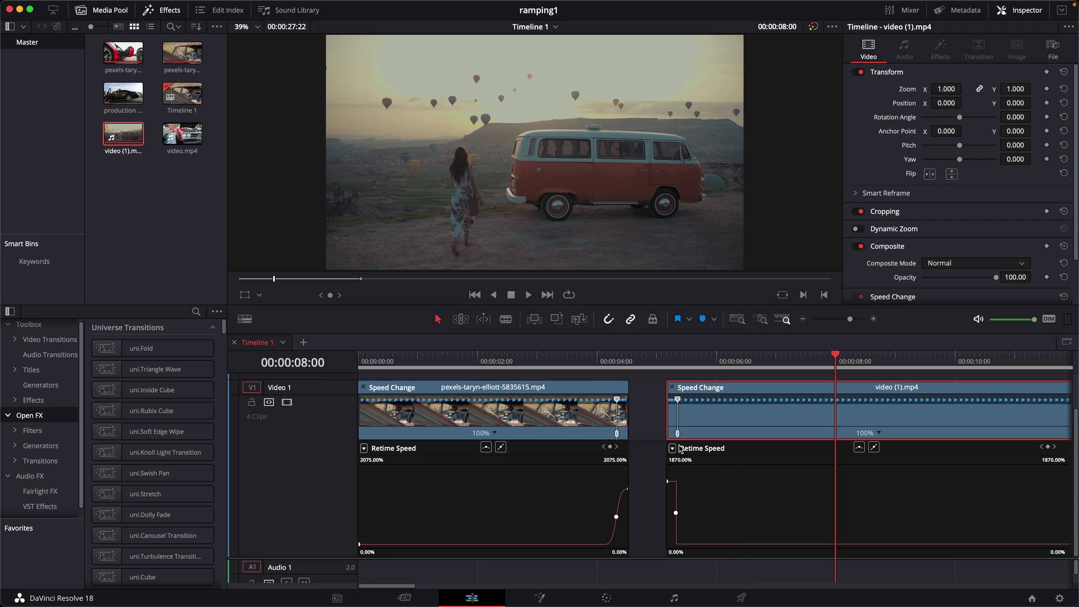
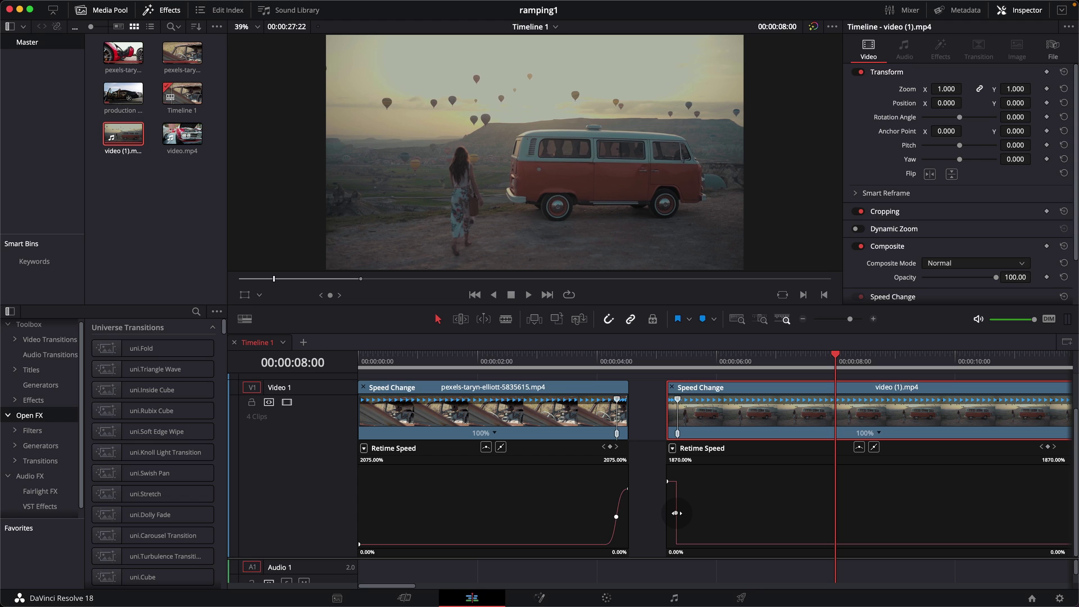
Smooth the speed keyframe near the start of video (1).mp4 into a Bezier curve and adjust its handle
click(677, 513)
click(859, 448)
scroll(690, 523, up, 3)
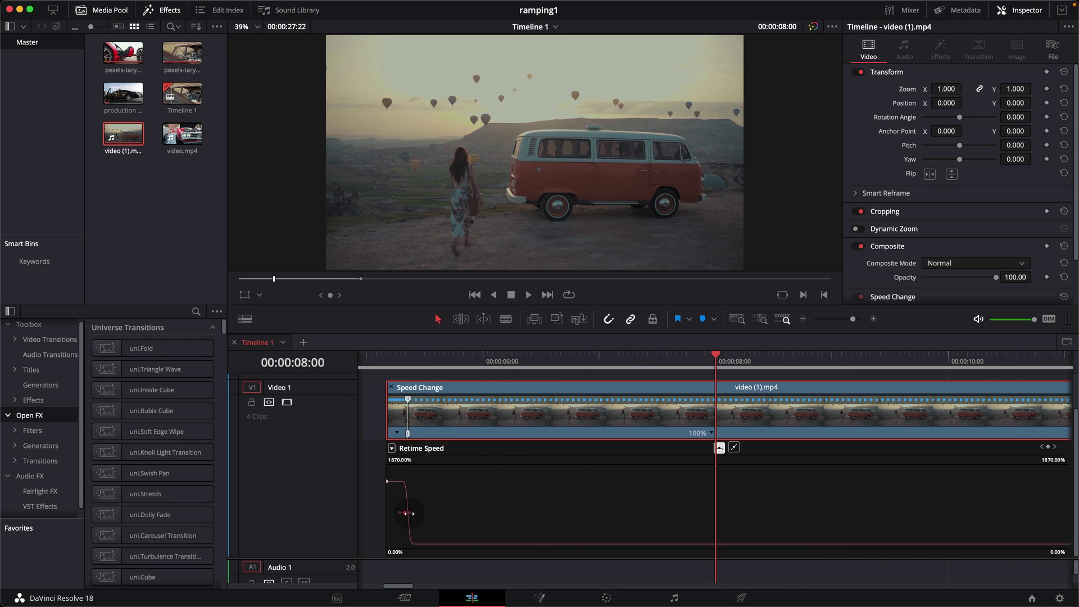
drag(406, 512, 446, 513)
Place the playhead at 00:00:05:04 and move video (1).mp4 earlier on Video 1 to close the gap after the first clip
drag(716, 360, 397, 411)
scroll(395, 410, down, 5)
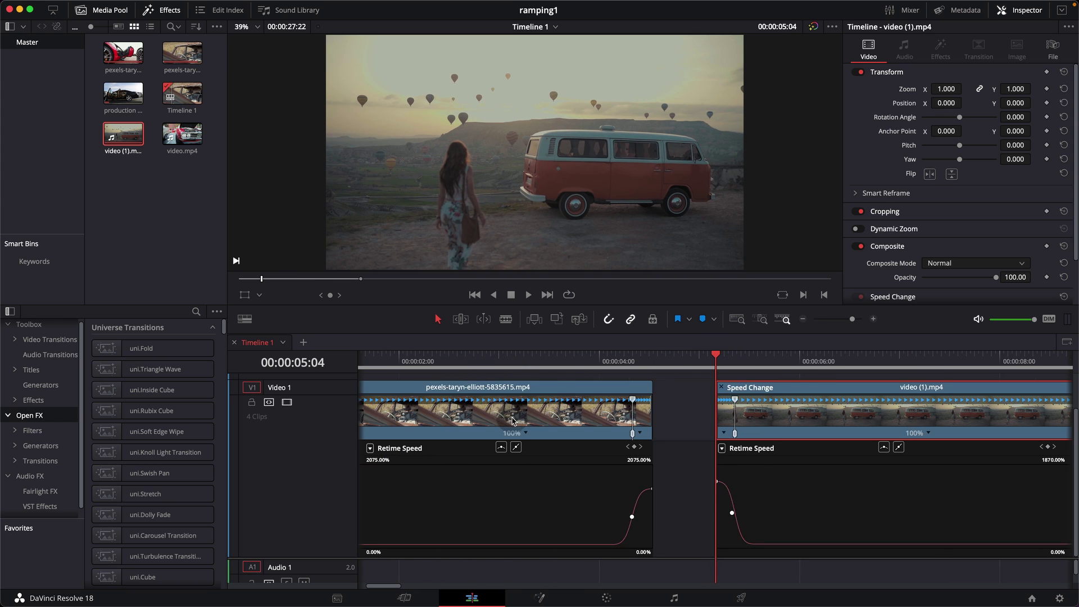
drag(678, 433, 656, 418)
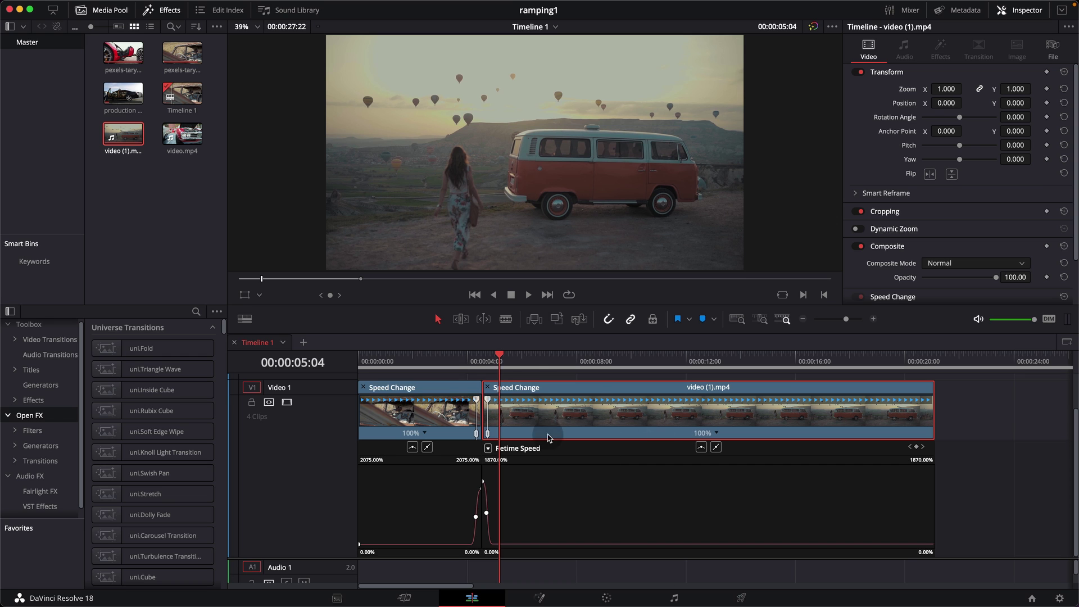
Play the timeline from within the first clip across the cut to check the speed-ramp transition
drag(497, 355, 427, 369)
key(space)
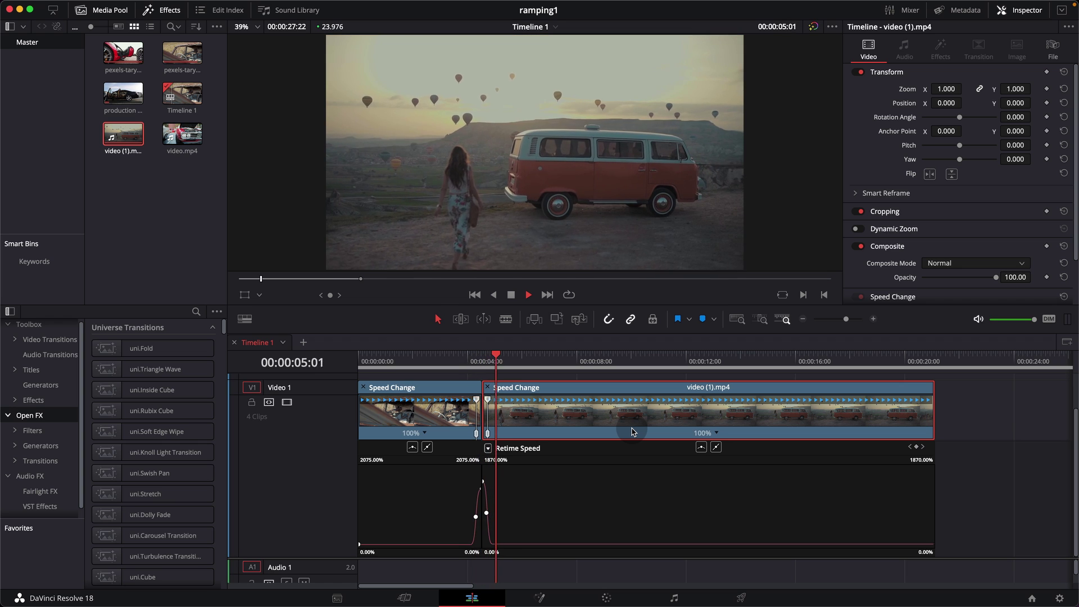
key(space)
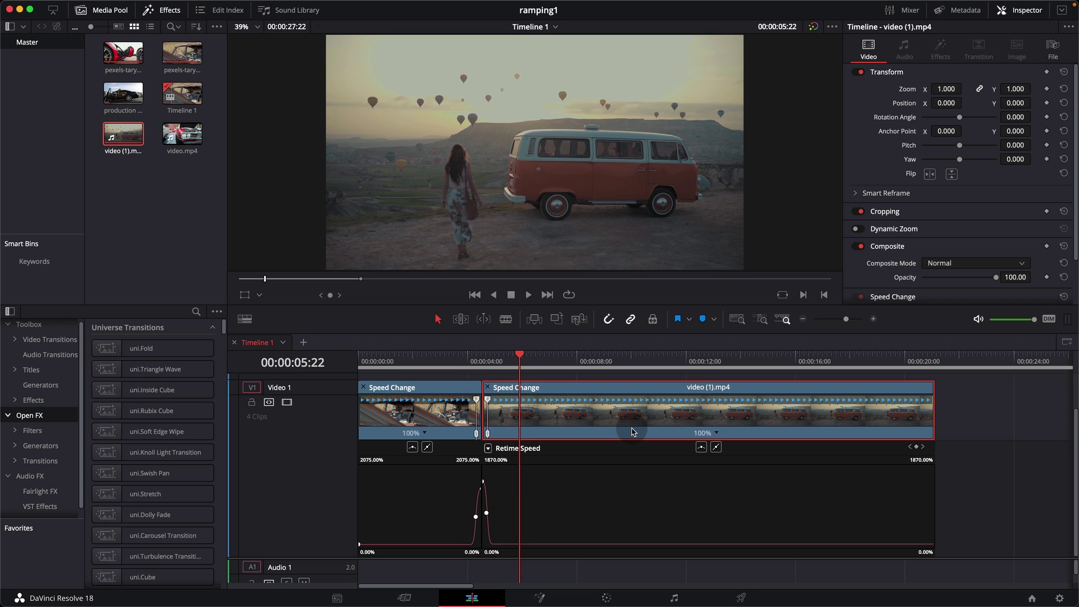
Place the playhead at the cut at 00:00:04:13 and search the effects library for "adju"
key(Up)
scroll(832, 484, up, 3)
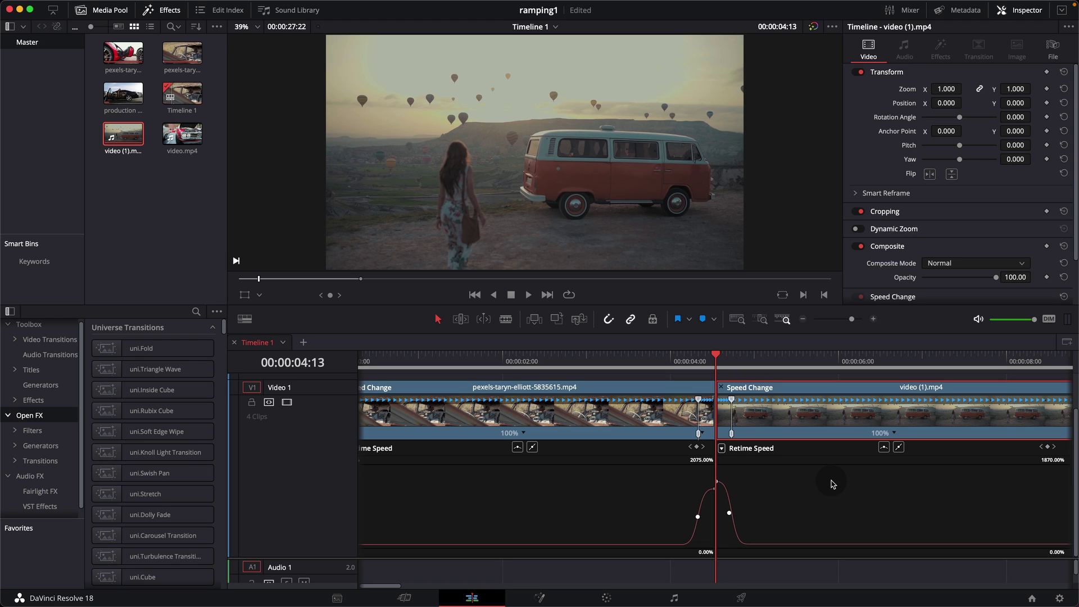
key(q)
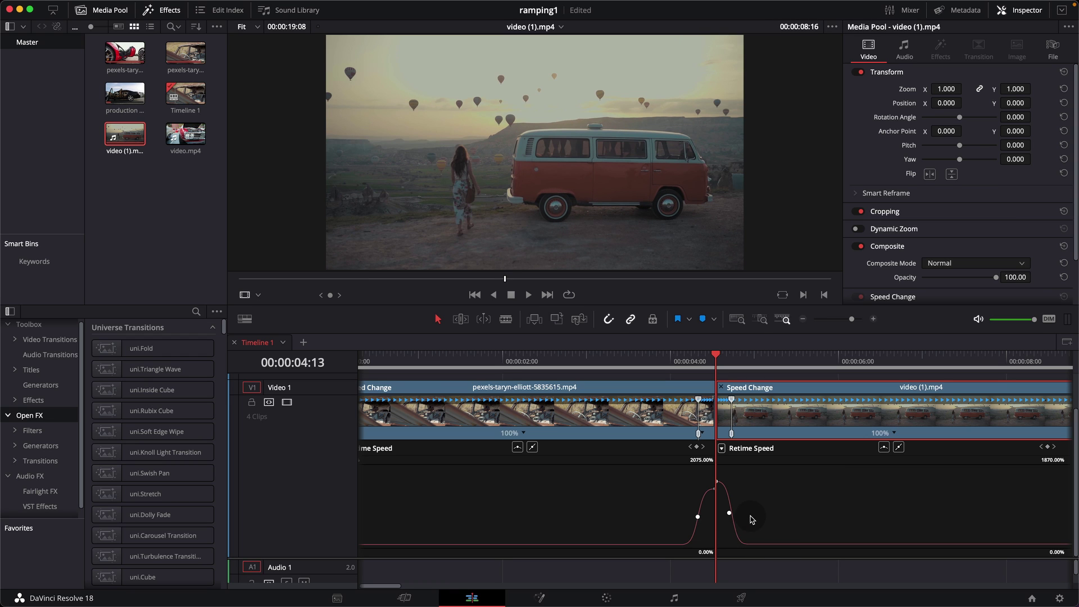
click(35, 338)
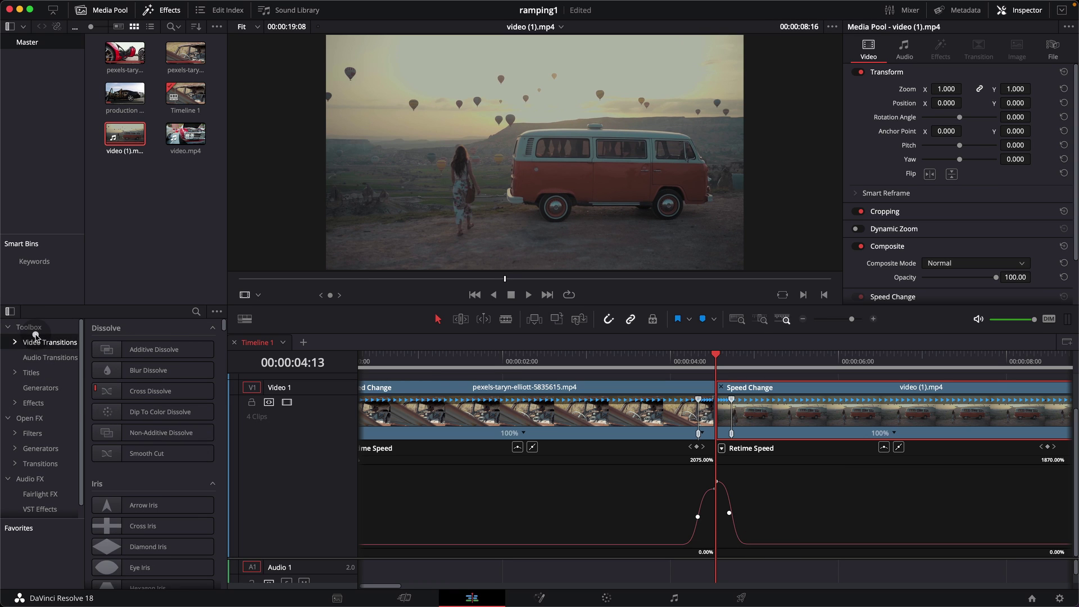
click(196, 312)
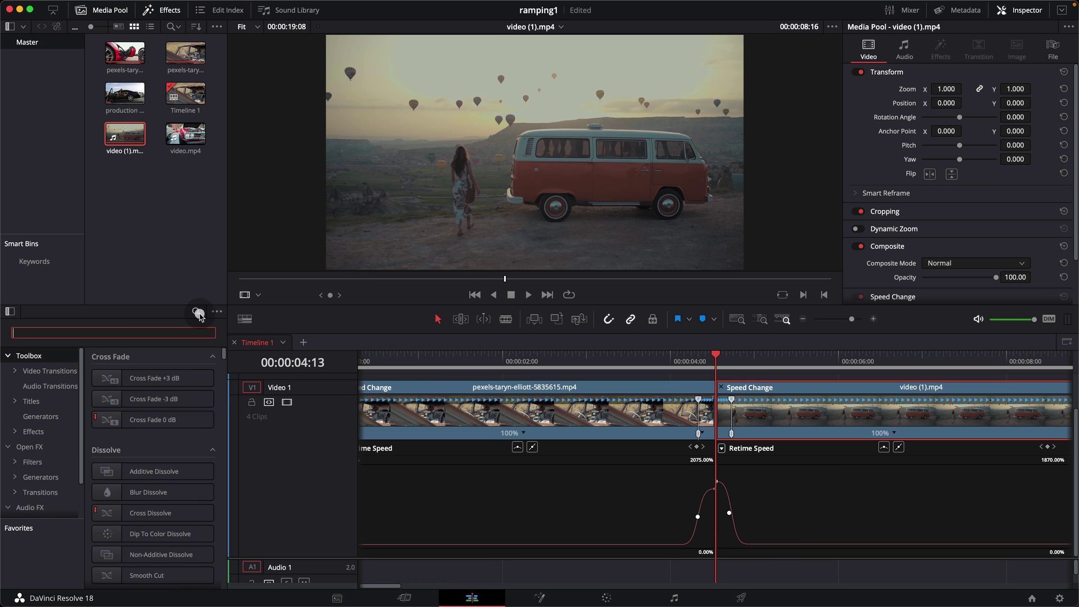
text(adju)
Add an Adjustment Clip on Video 2 above the cut between the two clips
click(159, 378)
drag(155, 383, 683, 465)
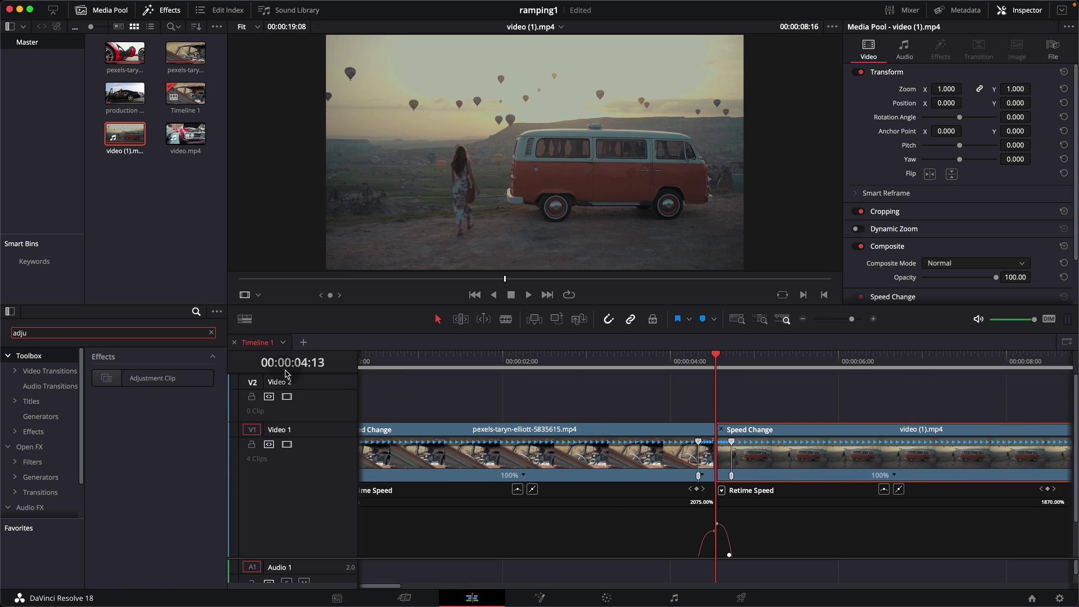
click(151, 380)
drag(151, 381, 571, 399)
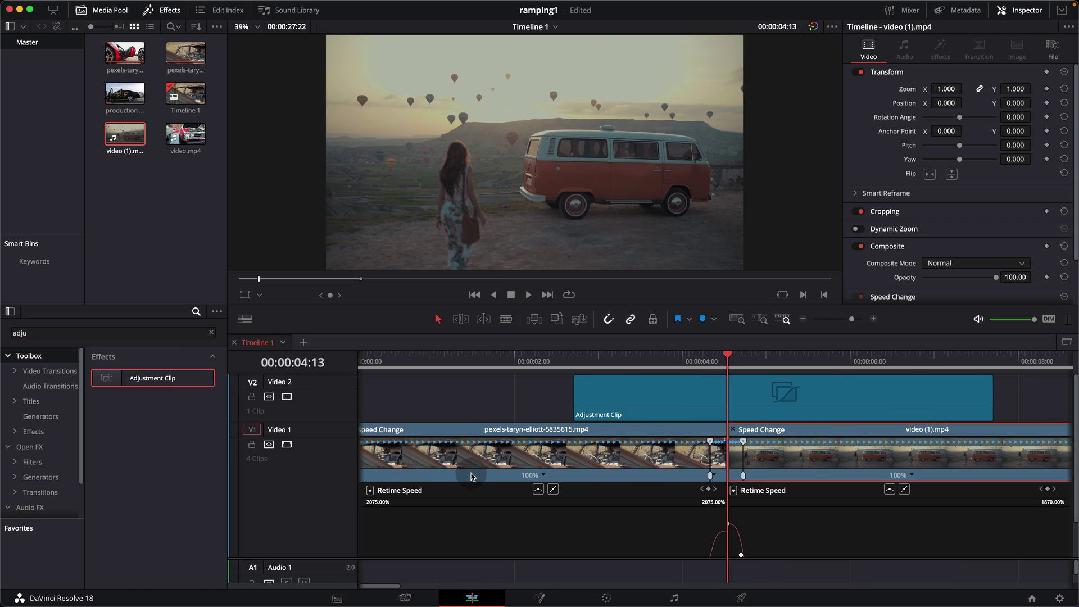
scroll(817, 526, down, 2)
scroll(817, 523, up, 2)
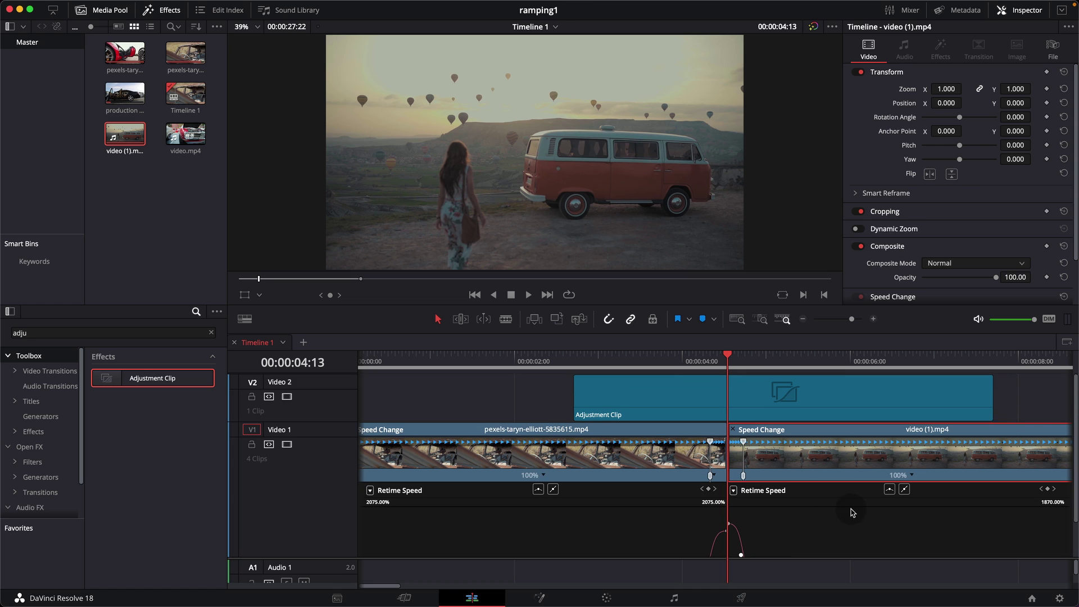
Trim both ends of the Adjustment Clip to about 01:03 long so it covers the speed ramp around the cut
drag(987, 399, 782, 416)
scroll(783, 416, down, 4)
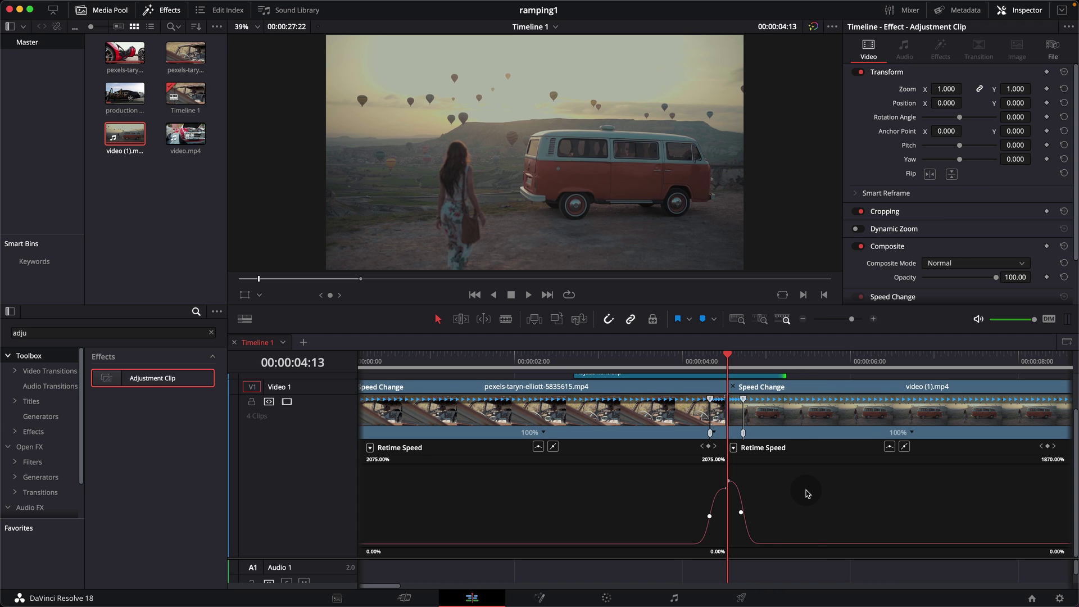
drag(786, 377, 767, 377)
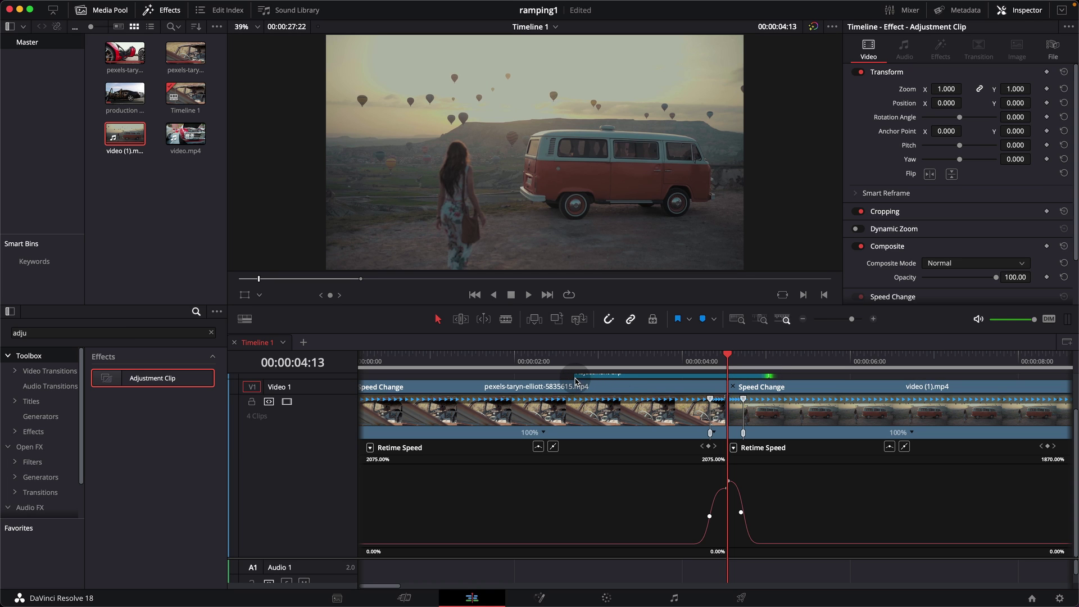
drag(573, 377, 678, 382)
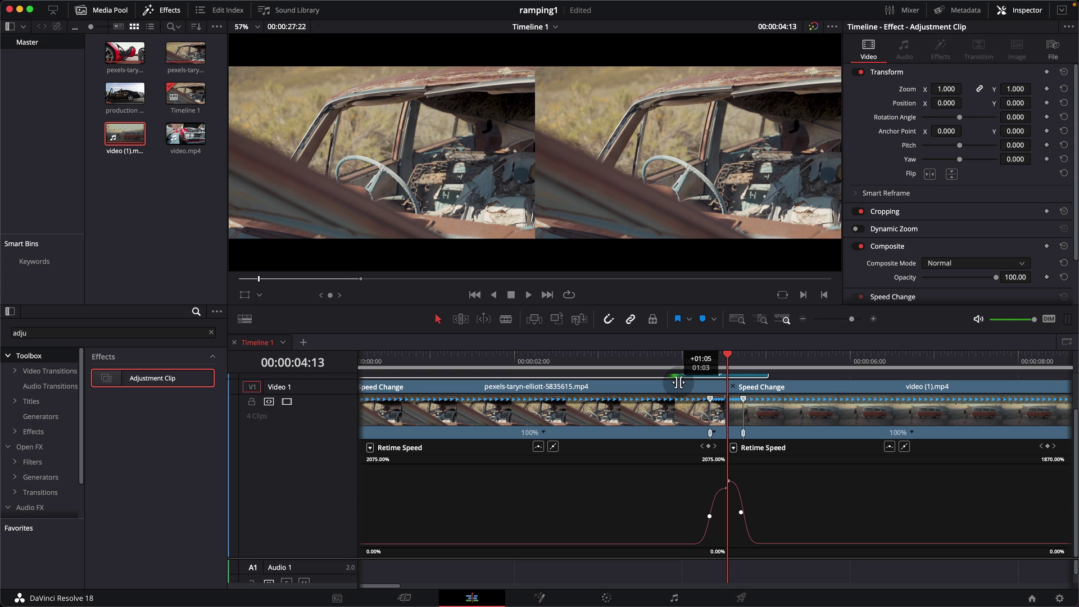
drag(679, 382, 679, 382)
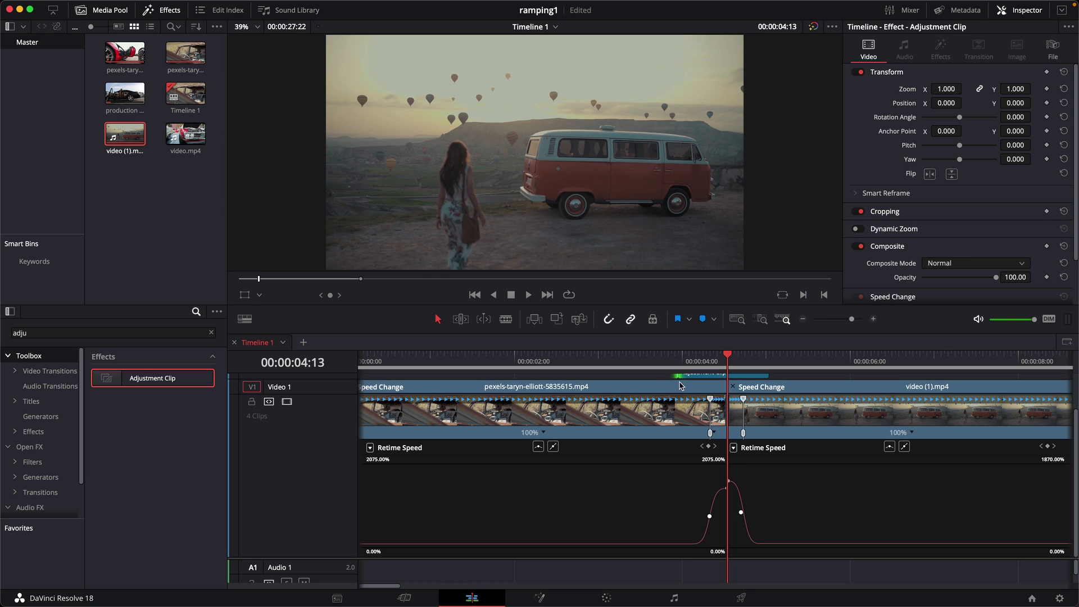
scroll(681, 379, up, 2)
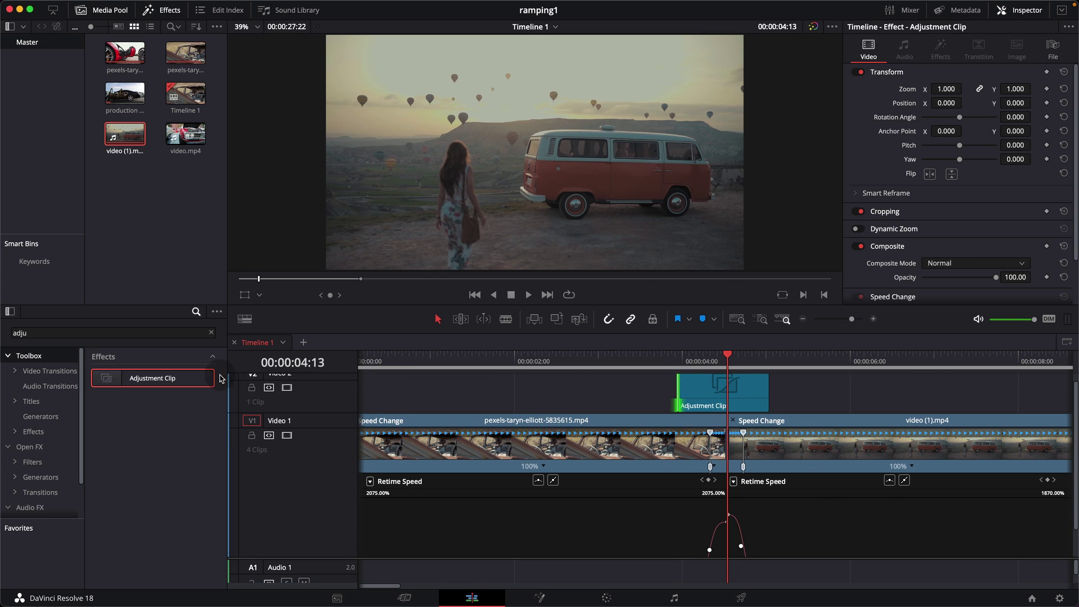
Clear the effects search and apply Directional Blur from Resolve FX Blur to the Adjustment Clip
key(q)
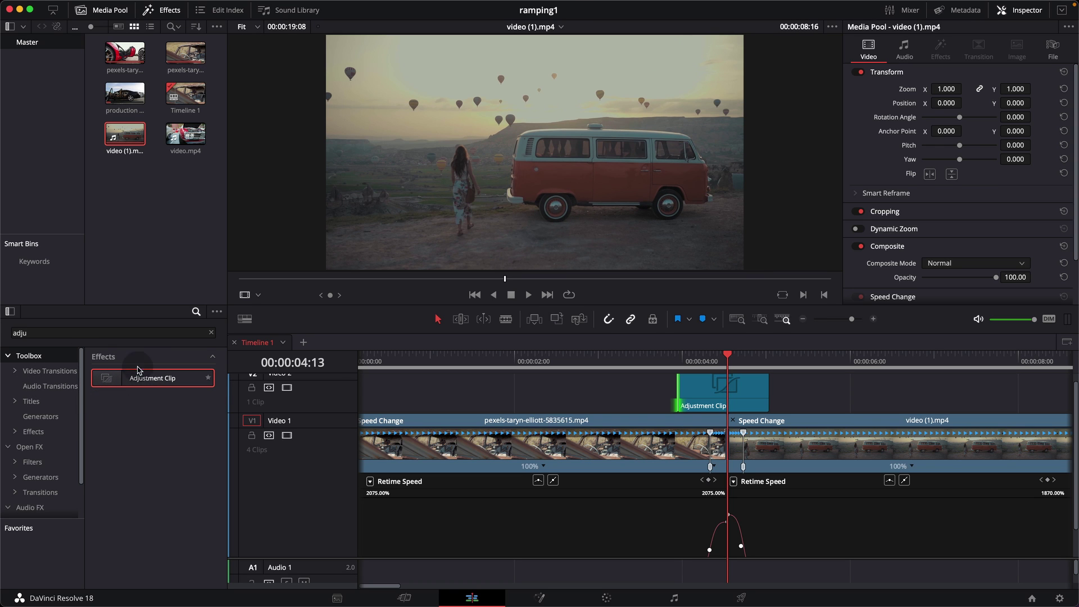
click(212, 333)
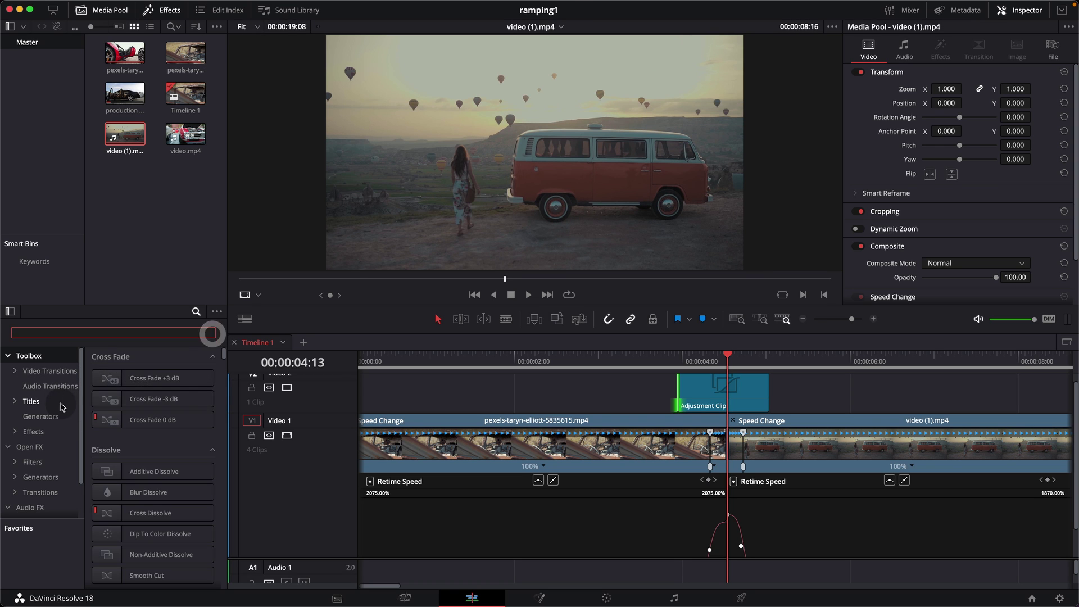
click(35, 454)
scroll(168, 469, down, 5)
scroll(171, 472, down, 10)
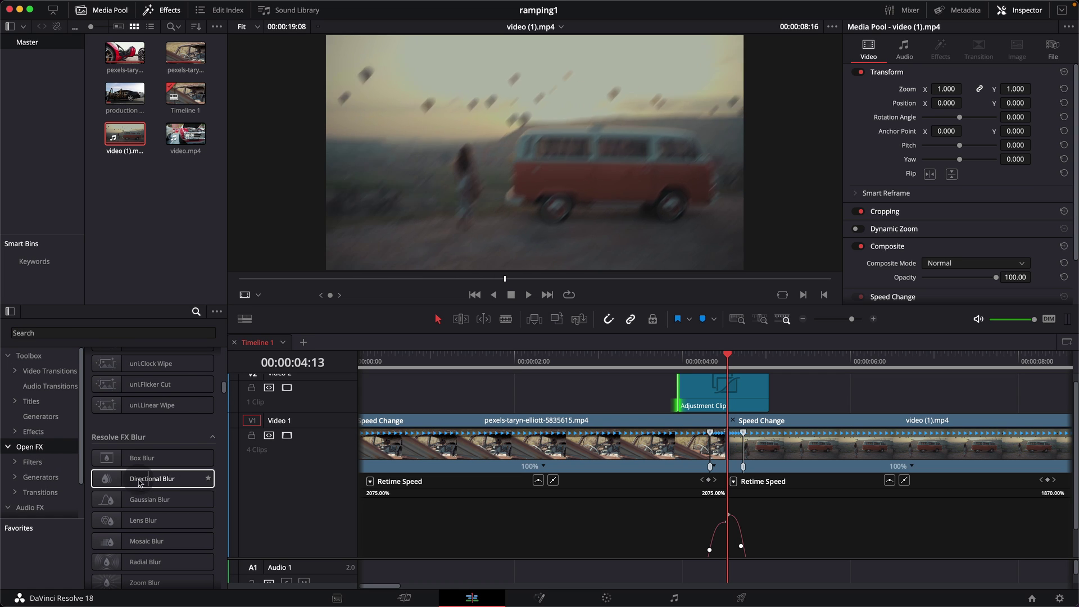
drag(211, 479, 740, 397)
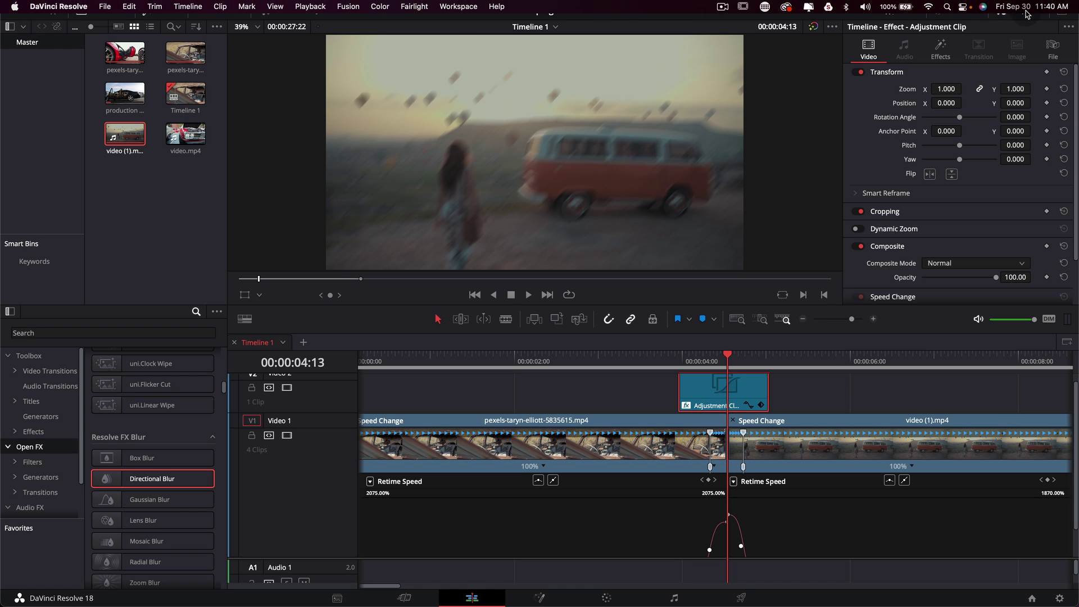
click(1030, 11)
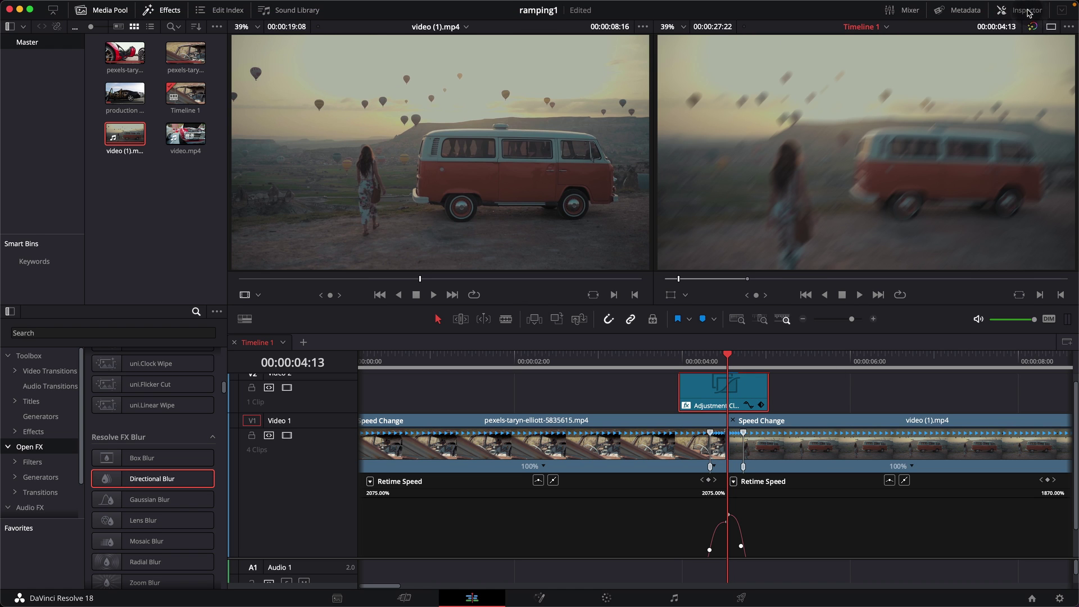
click(1027, 11)
click(1026, 11)
click(1027, 12)
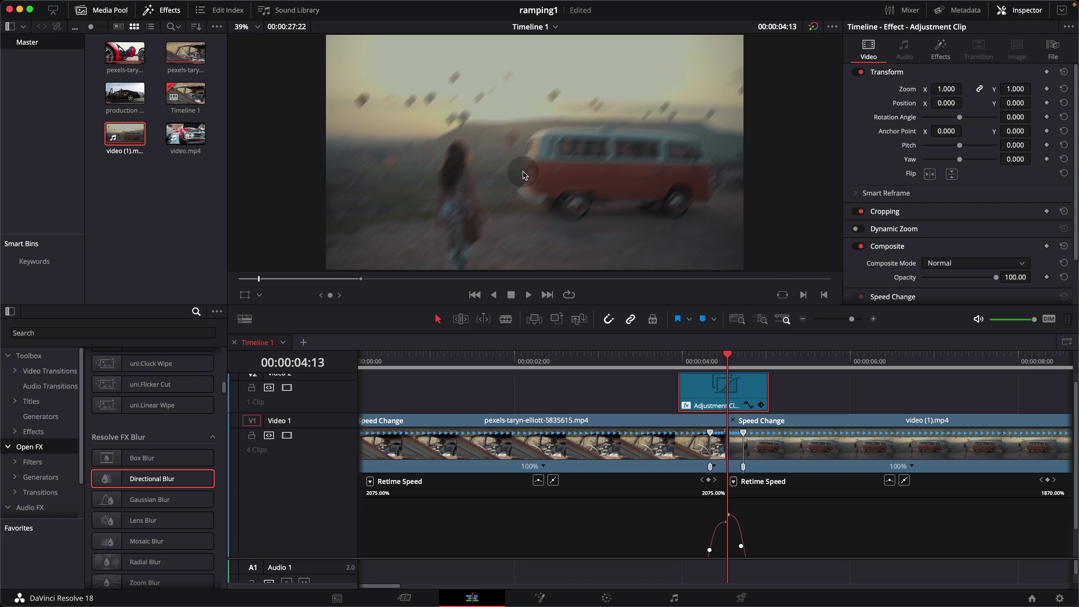
Set the Adjustment Clip's Directional Blur strength to 1.000 and its blur angle to about -4.1
click(947, 55)
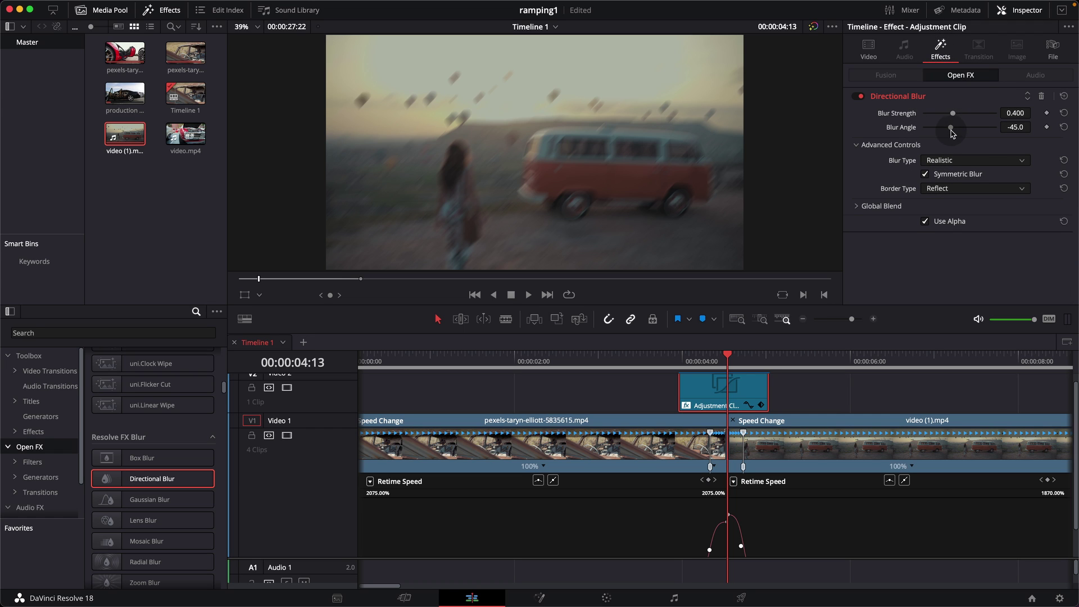
drag(955, 116, 1004, 119)
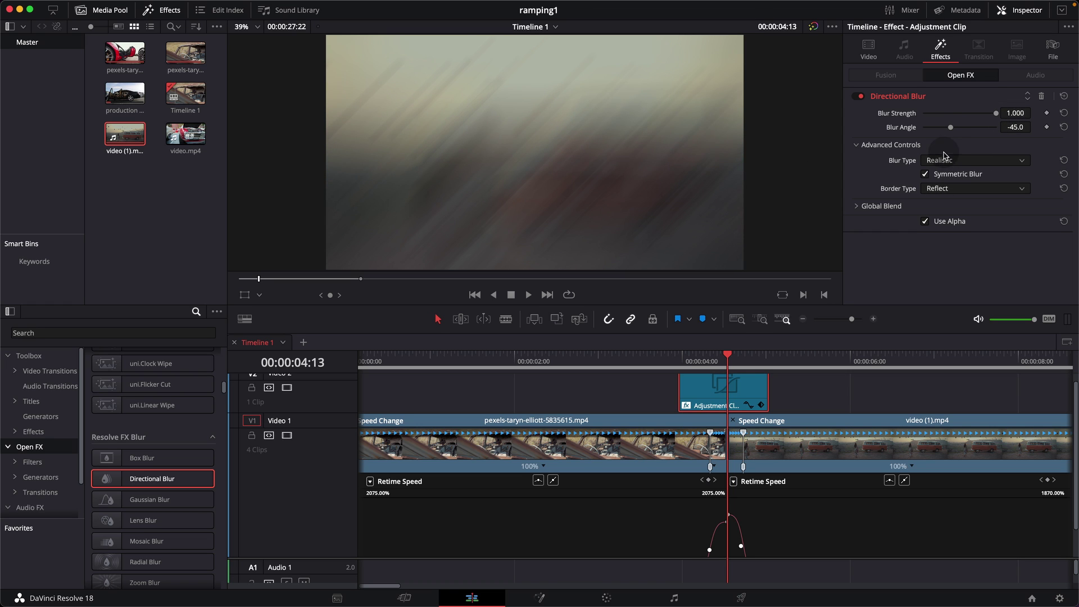
mouse_move(952, 128)
mouse_down()
mouse_move(968, 130)
mouse_move(959, 131)
mouse_up()
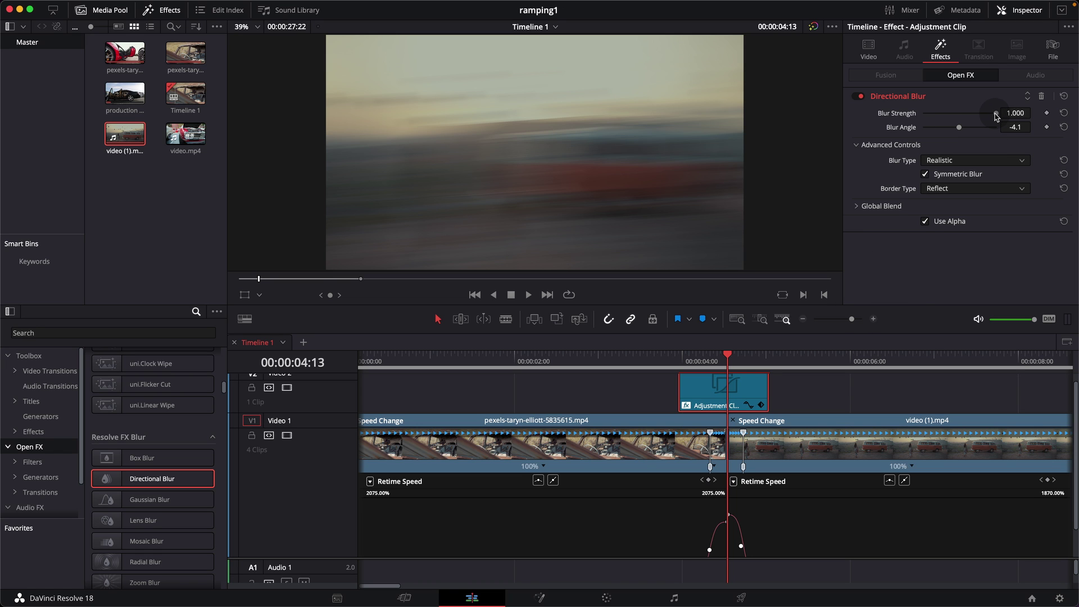
Lower the Directional Blur strength on the Adjustment Clip to about 0.589
mouse_move(991, 117)
mouse_down()
mouse_move(957, 119)
mouse_move(1013, 121)
mouse_move(971, 117)
mouse_up()
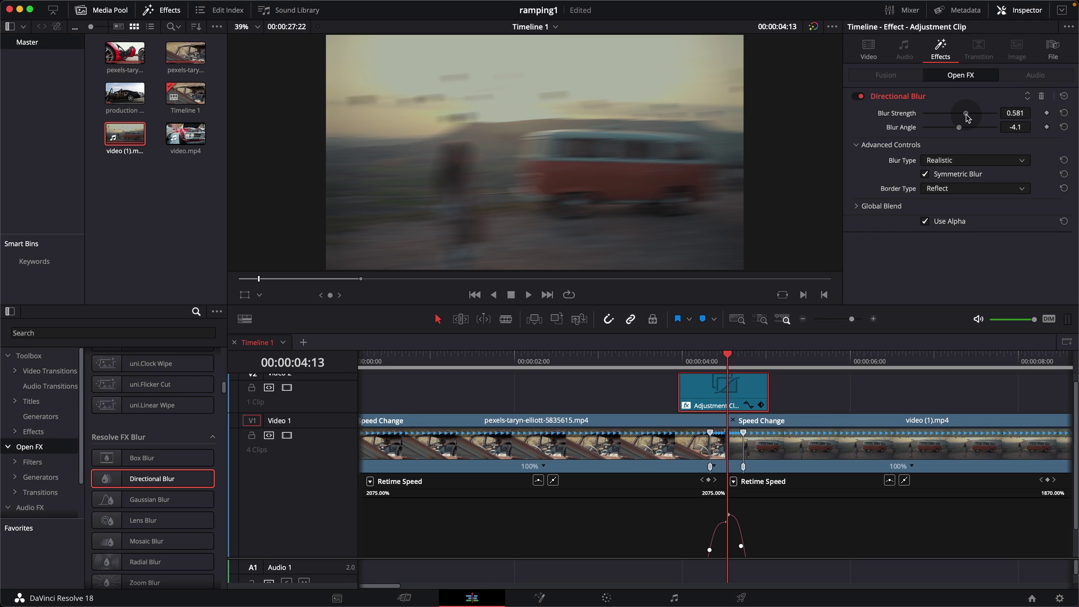
drag(967, 117, 968, 116)
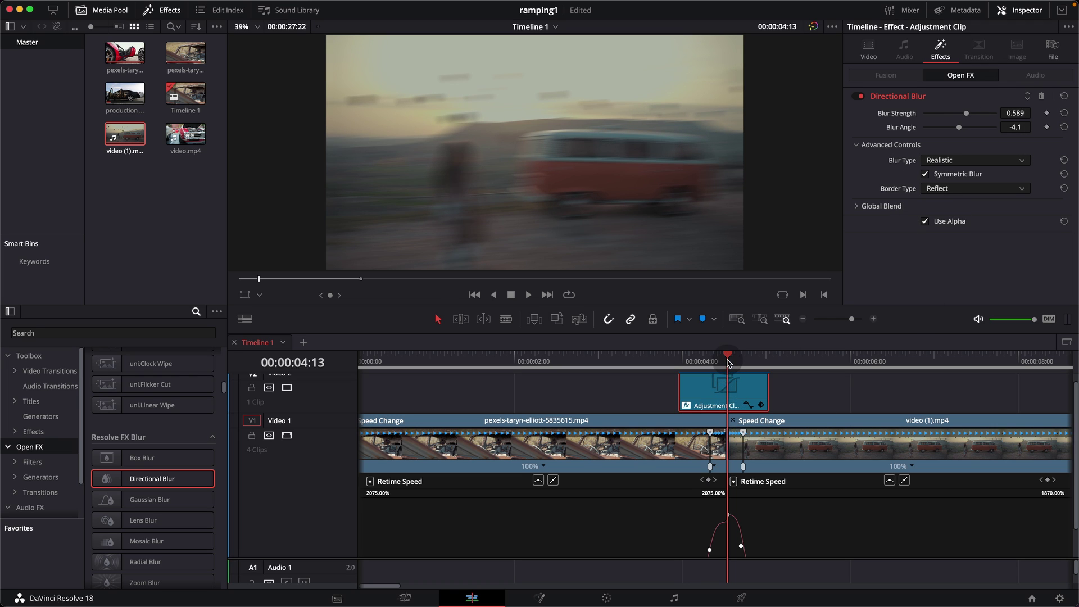
Add a Blur Strength keyframe of 0 at the start of the Adjustment Clip, at 00:00:03:23
drag(728, 358, 678, 371)
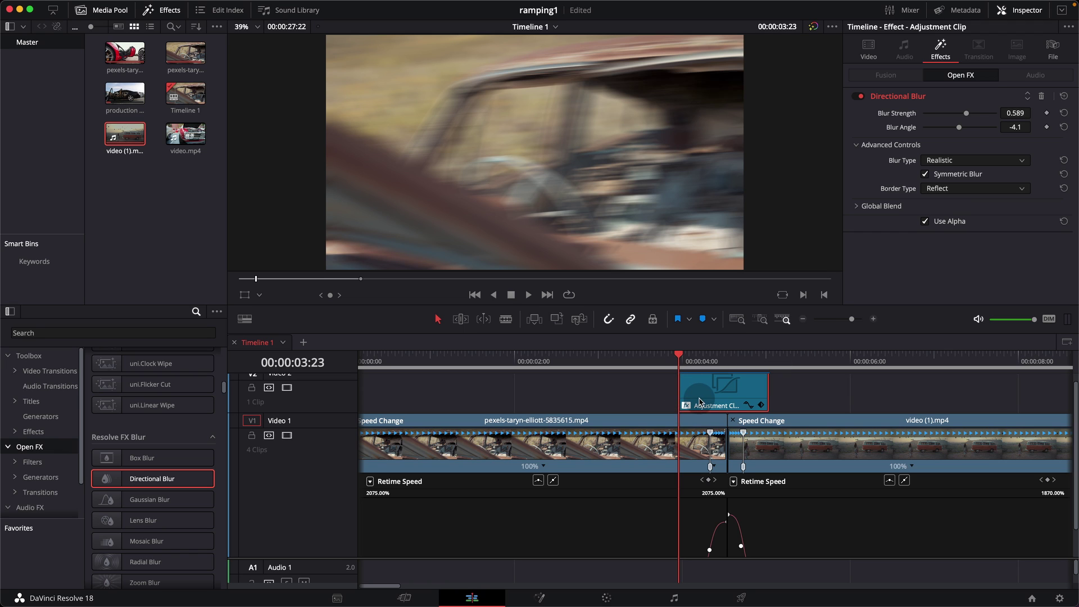
click(1046, 113)
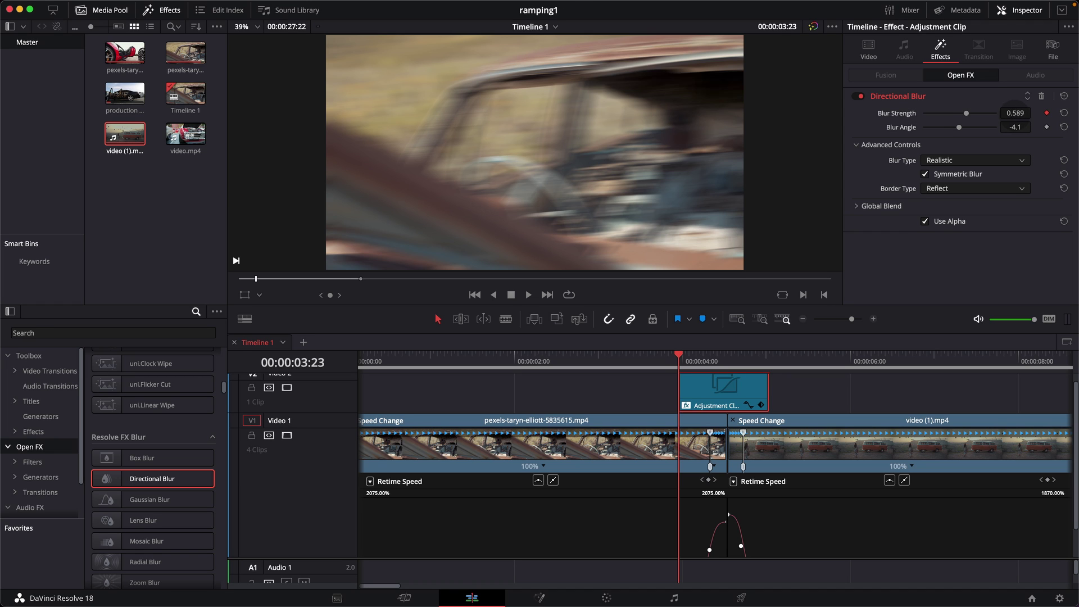
click(1014, 114)
text(0)
key(Return)
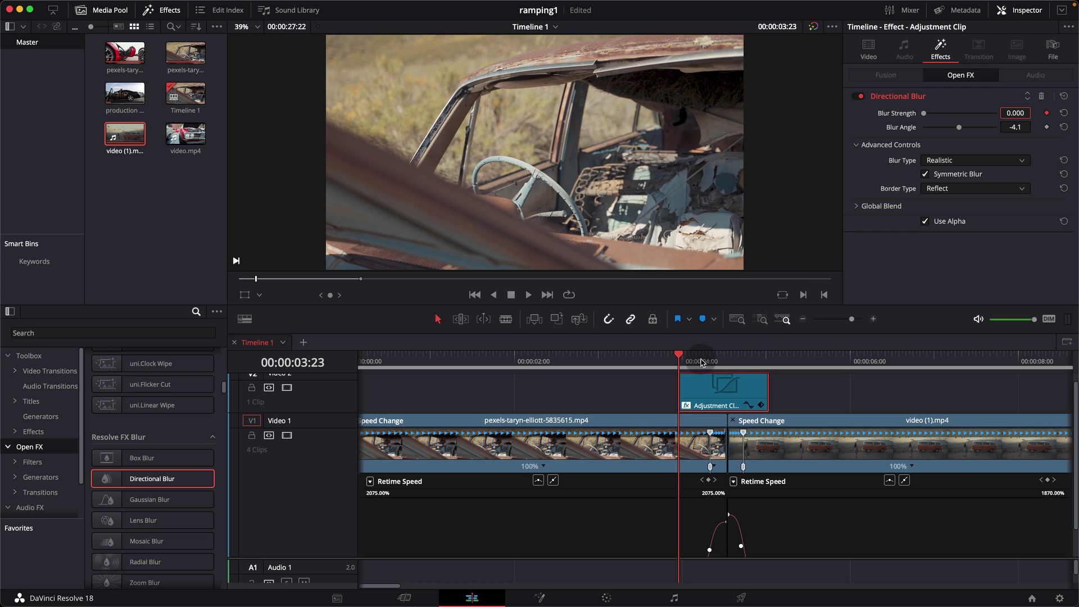
Keyframe the Blur Strength at about 0.574 on the cut at 00:00:04:13 and at 0 at the Adjustment Clip's end, 00:00:05:01
drag(681, 358, 726, 364)
click(755, 405)
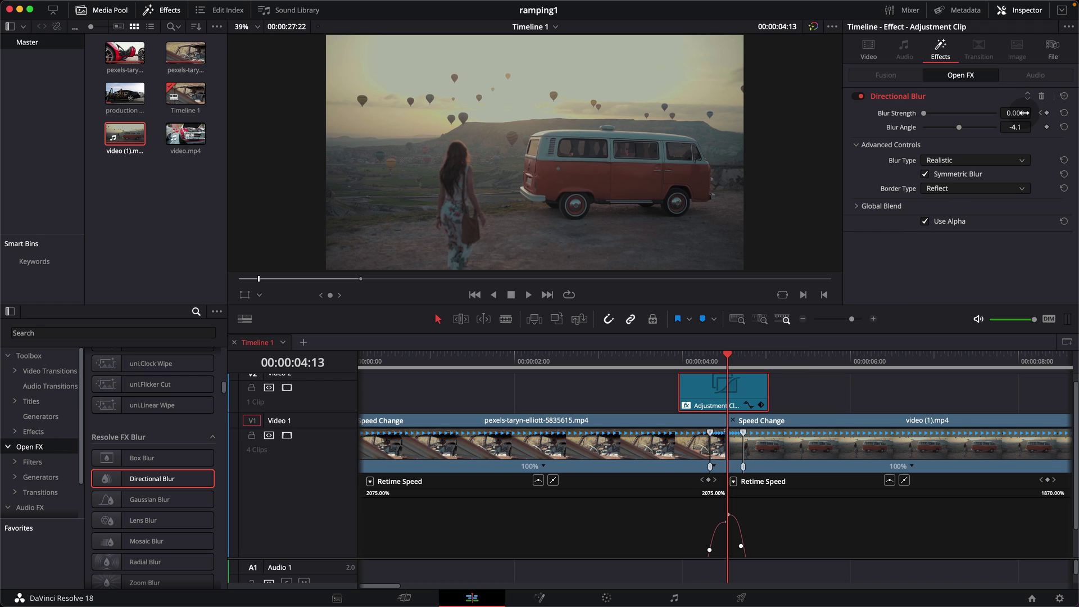
drag(1034, 113, 1034, 113)
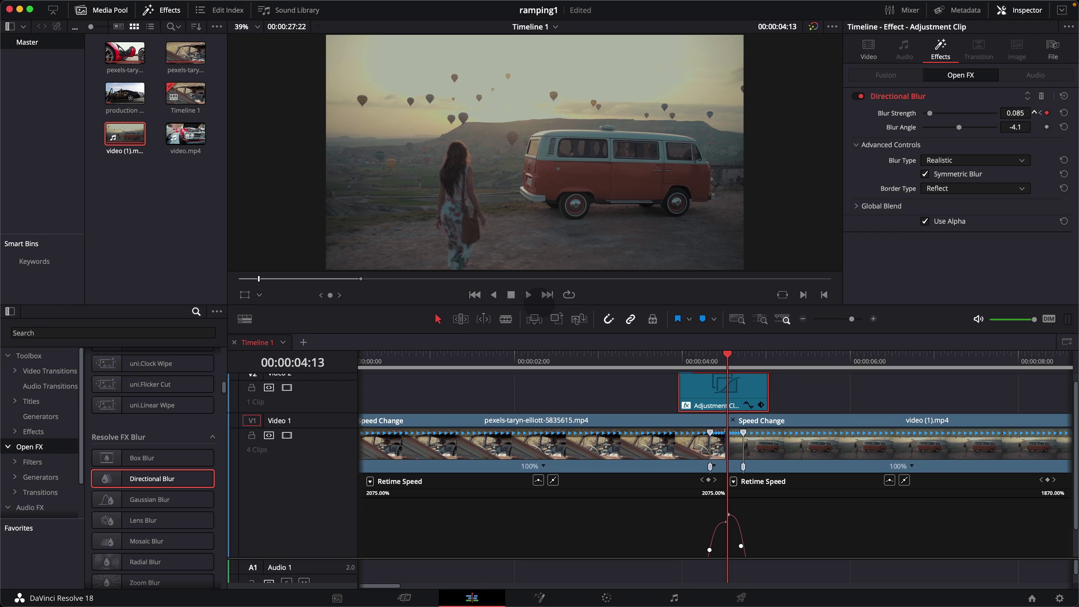
drag(662, 297, 1061, 306)
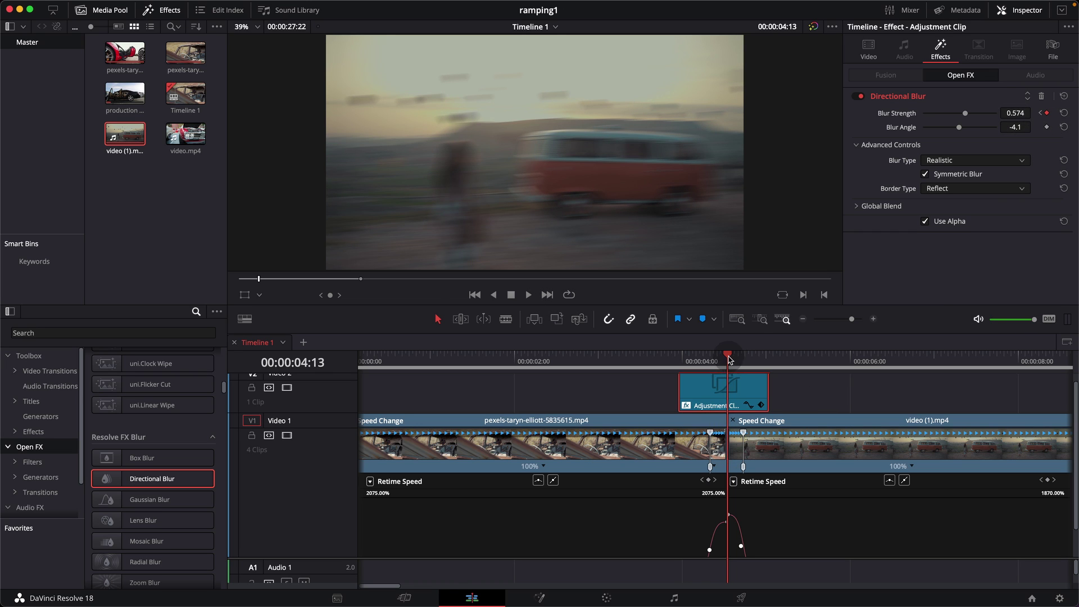
drag(729, 358, 773, 358)
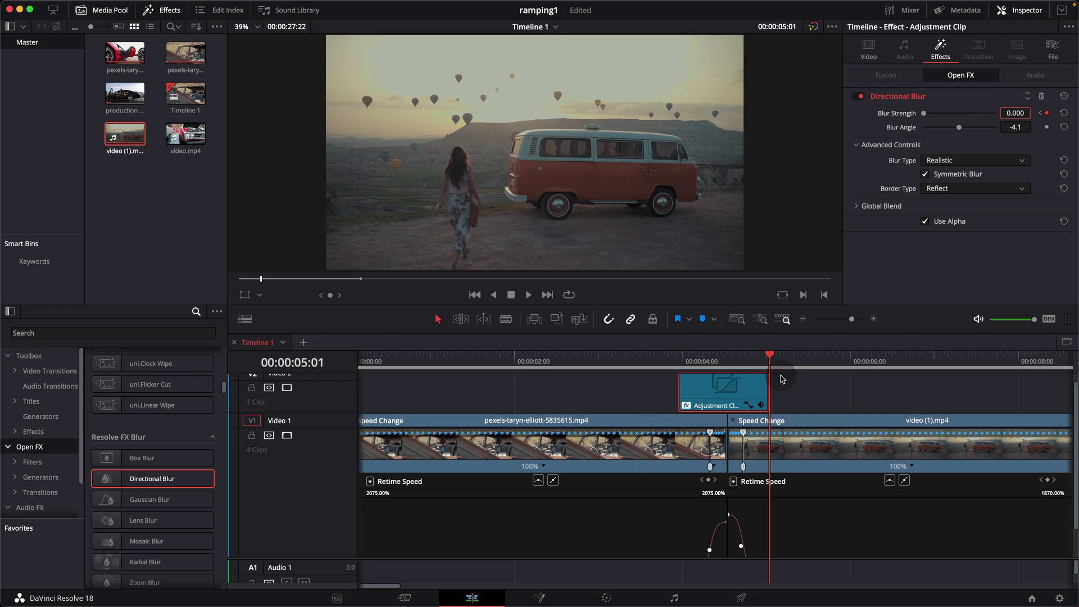
Scrub back across the Adjustment Clip to inspect how the keyframed blur builds and fades around the cut
drag(772, 360, 736, 366)
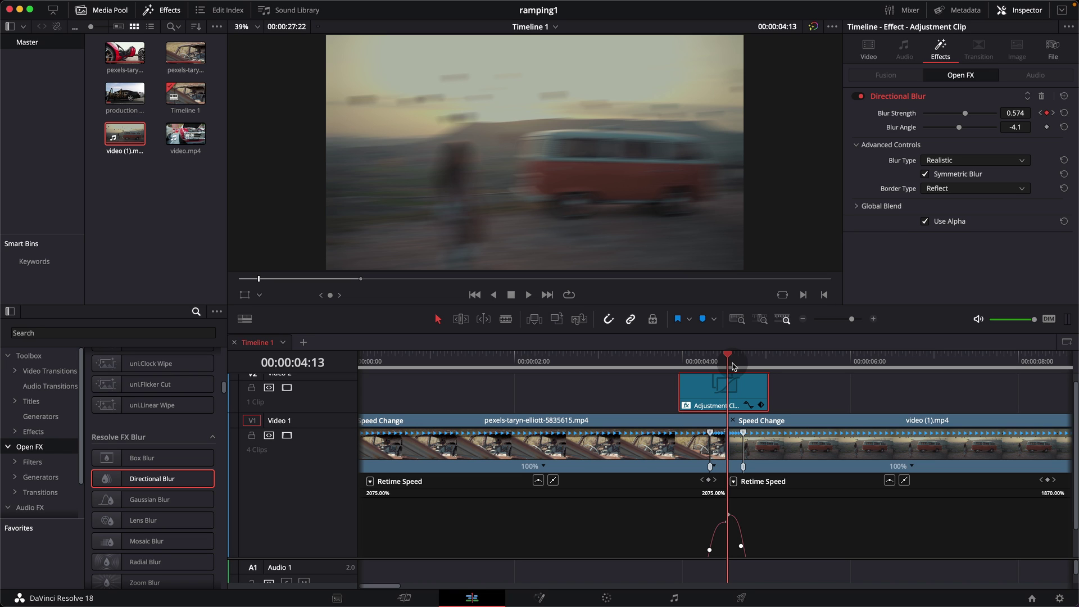
mouse_move(733, 365)
mouse_down()
mouse_move(767, 373)
mouse_move(742, 373)
mouse_up()
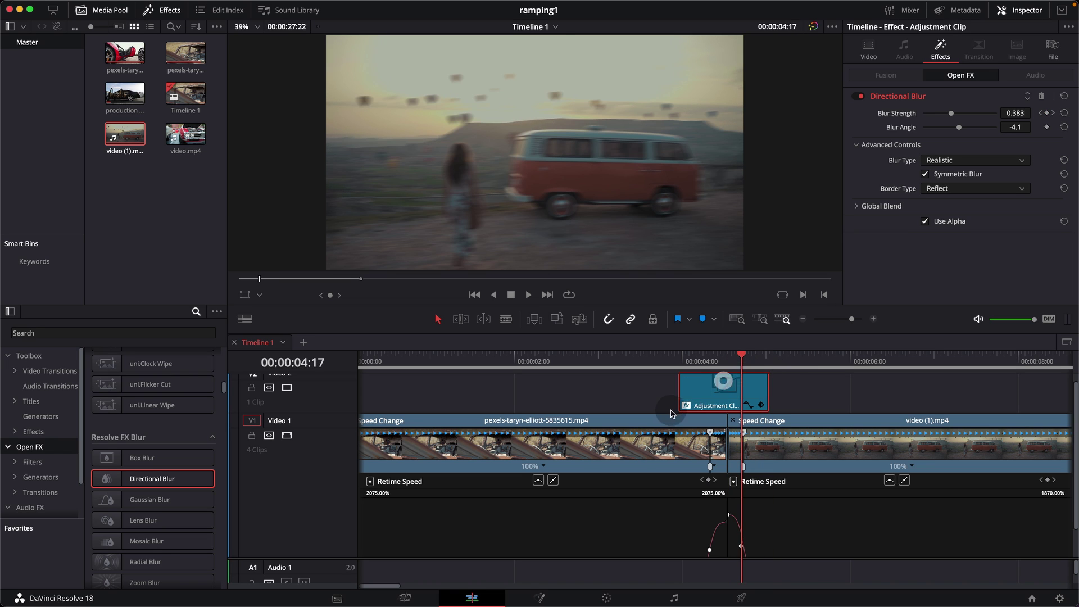
drag(741, 360, 663, 375)
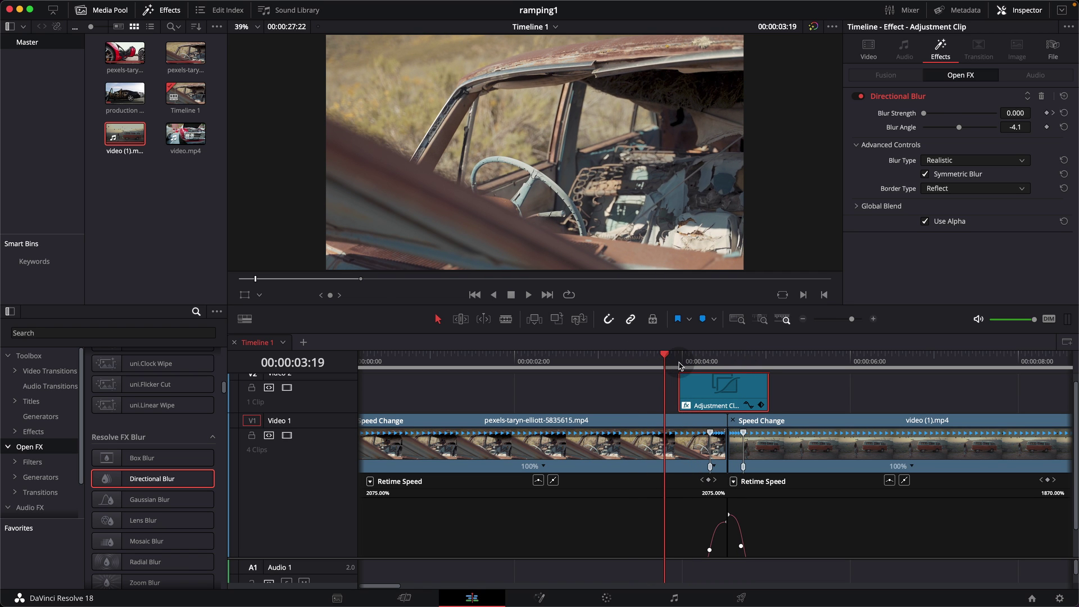
Play the speed-ramp transition several times from before the Adjustment Clip to review the blur and motion
drag(663, 359, 598, 369)
key(space)
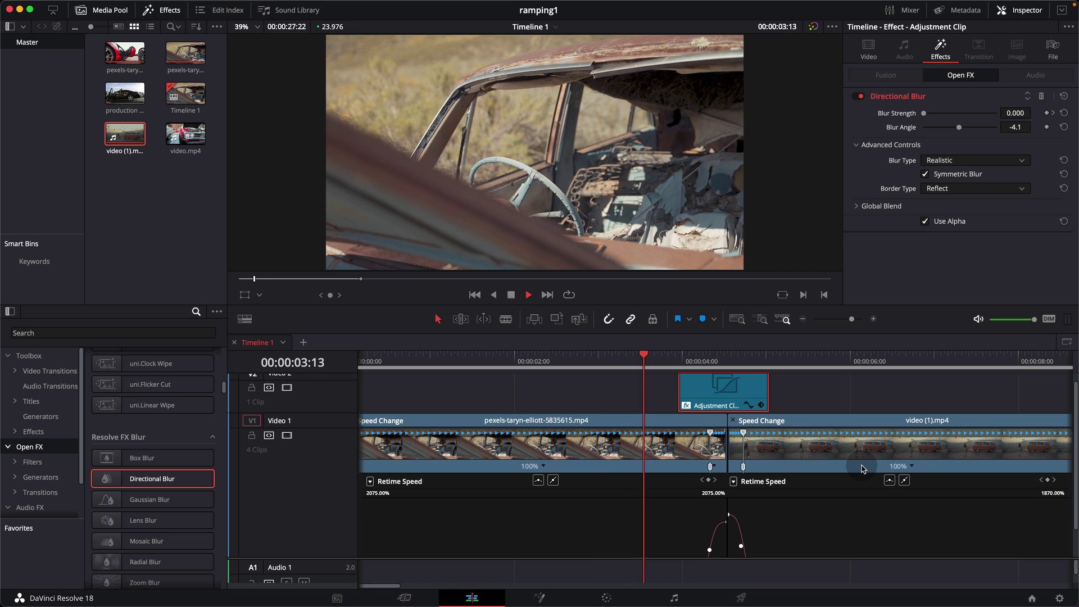
key(space)
drag(848, 358, 658, 386)
key(space)
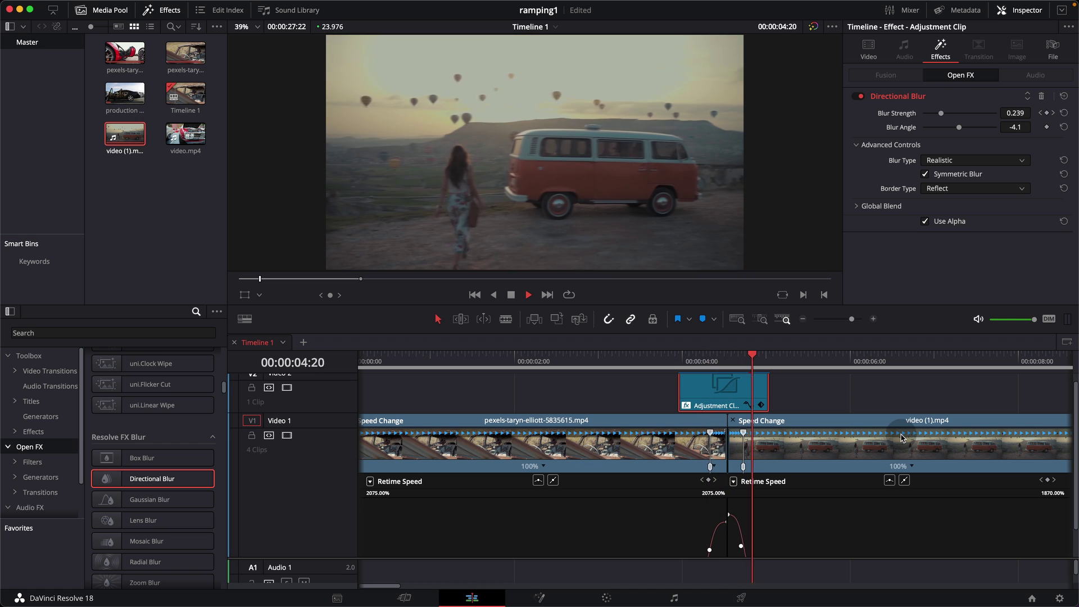
key(space)
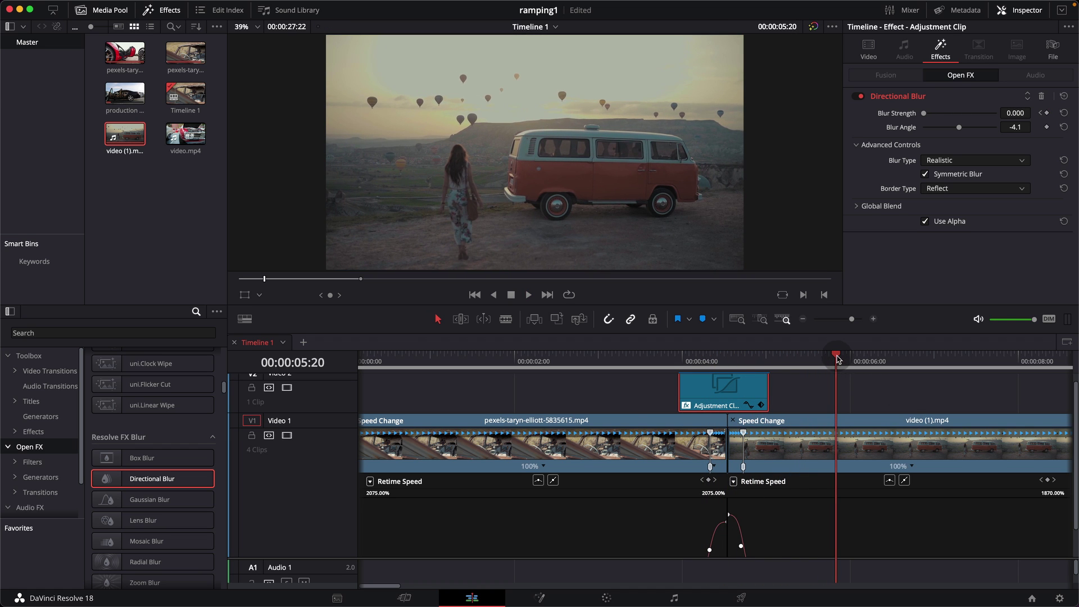
drag(837, 358, 633, 362)
key(space)
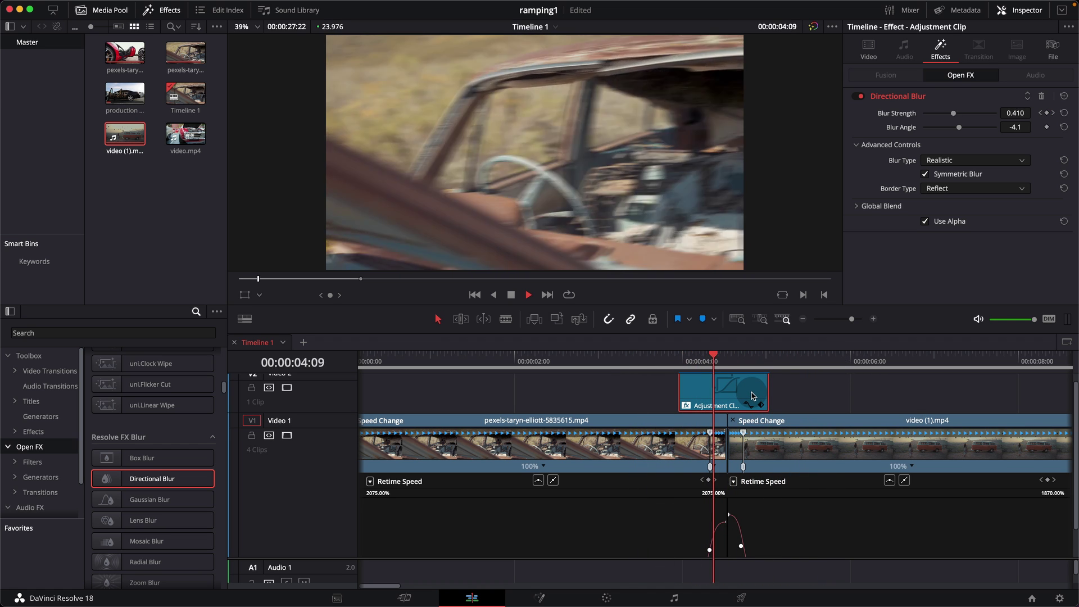
key(space)
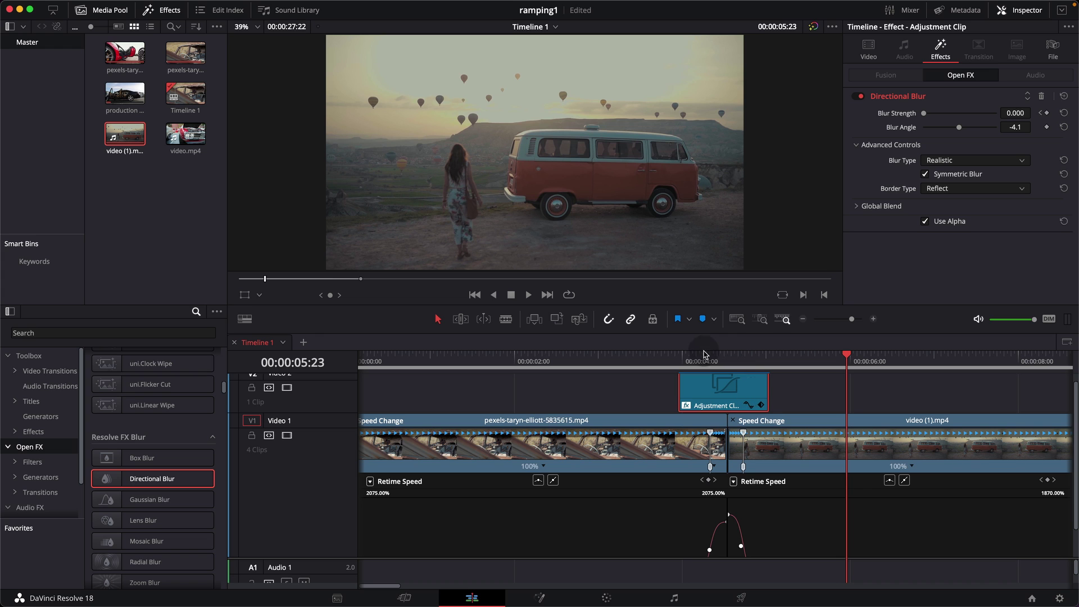
click(649, 360)
key(space)
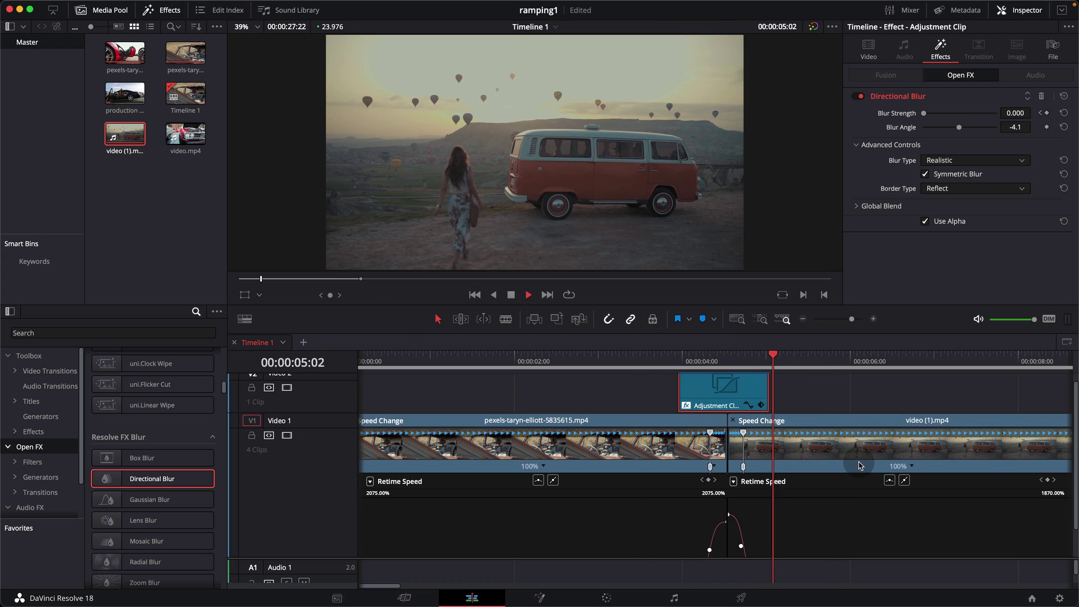
key(space)
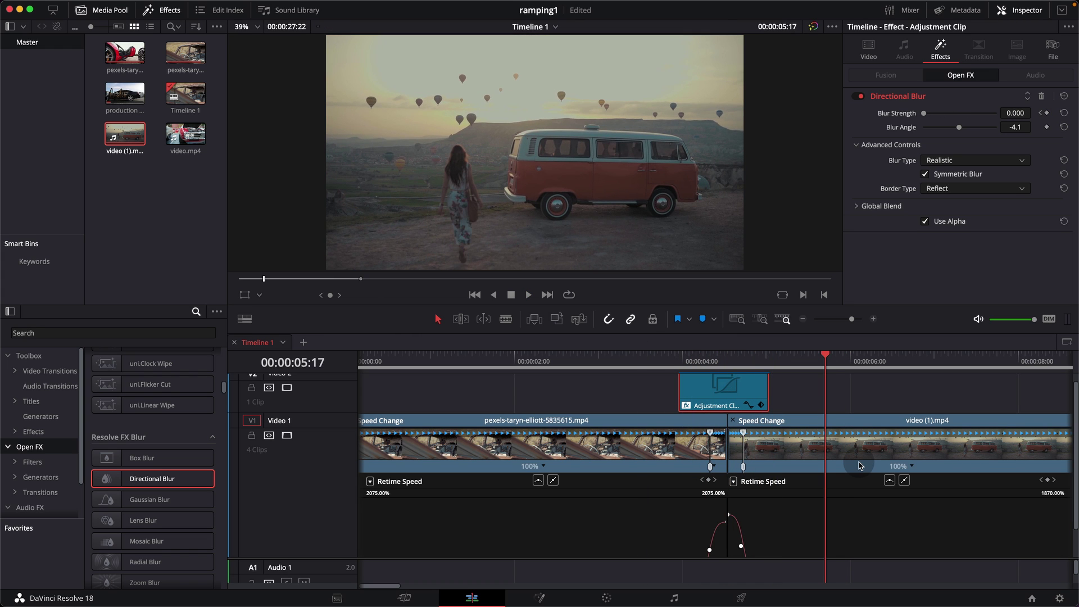